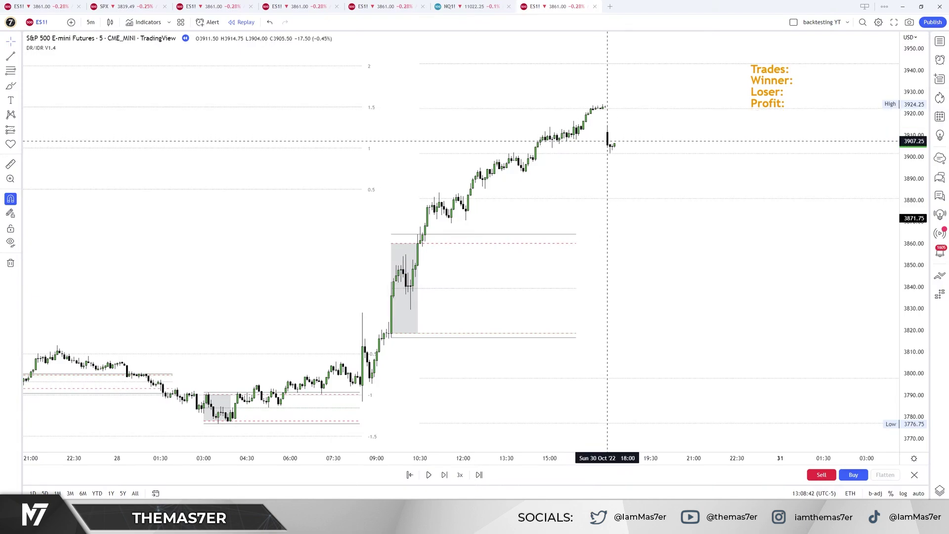
# Mark the price gap between Friday's close and Sunday's open with a pink rectangle extending forward
pyautogui.moveTo(709, 462); pyautogui.dragTo(771, 462)
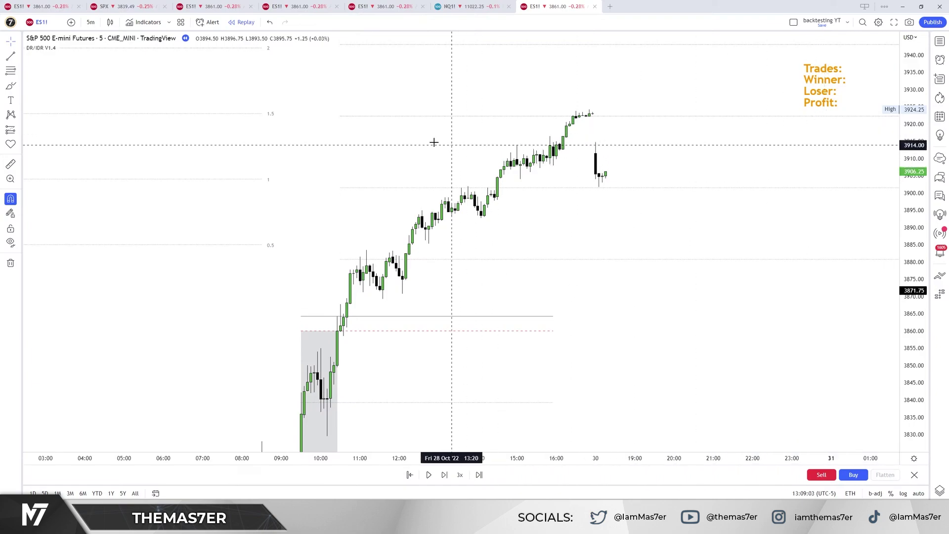
pyautogui.click(592, 112)
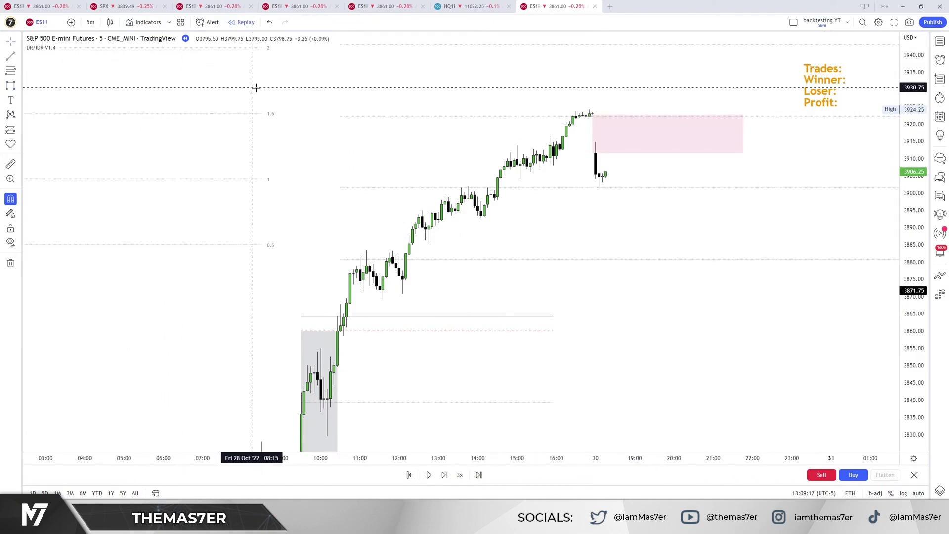
# Advance the replay bar by bar from the Sunday open to the 19:25 candle
pyautogui.click(444, 474)
pyautogui.click(444, 475)
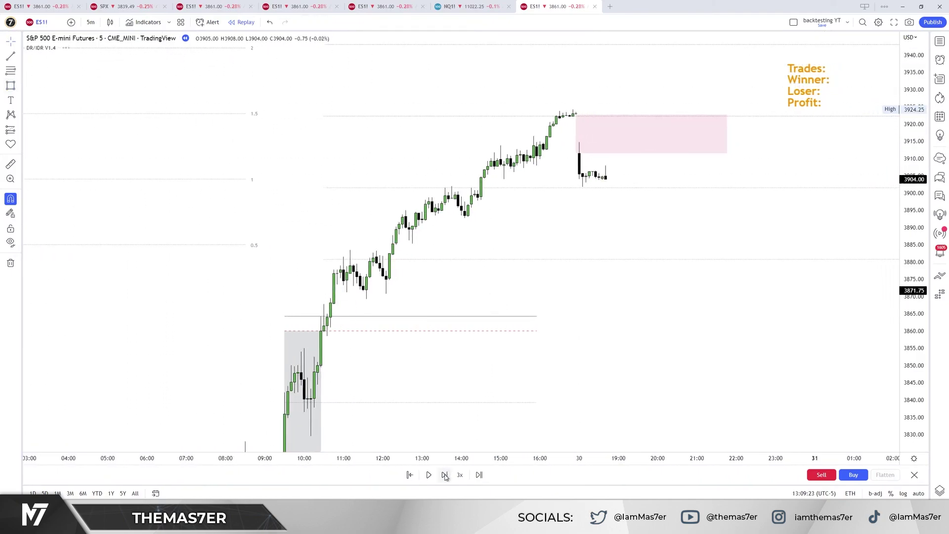
pyautogui.click(444, 475)
pyautogui.click(444, 475)
pyautogui.click(444, 475)
pyautogui.click(444, 475)
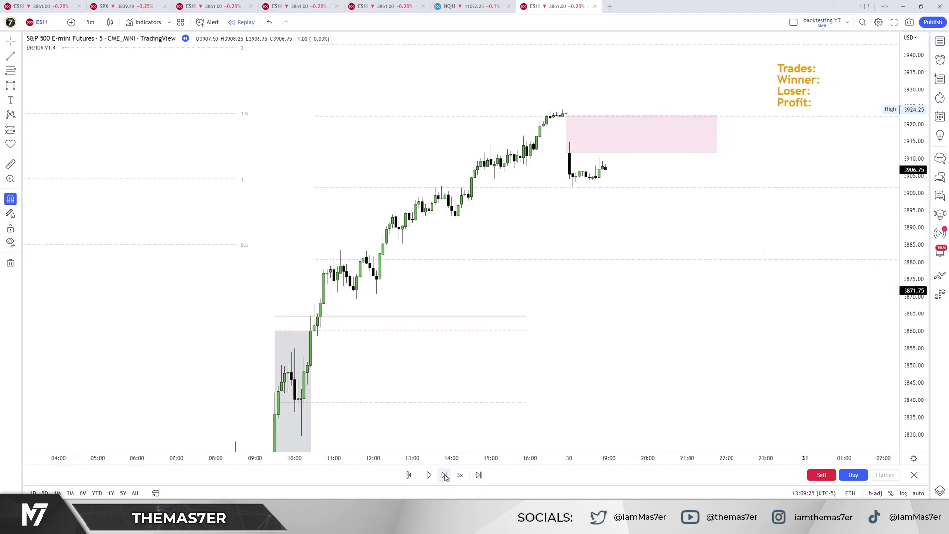
pyautogui.click(445, 474)
pyautogui.click(444, 474)
pyautogui.click(445, 474)
# Step the replay forward into the evening range session, up to the 20:15 candle
pyautogui.scroll(2, 593, 216)
pyautogui.moveTo(924, 296); pyautogui.dragTo(547, 105)
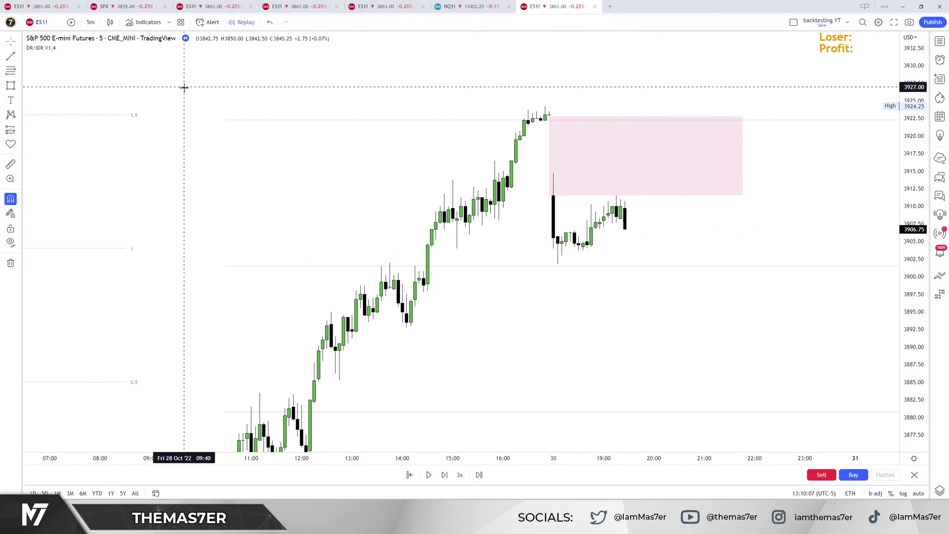
pyautogui.click(445, 475)
pyautogui.click(444, 475)
pyautogui.click(445, 475)
pyautogui.click(445, 476)
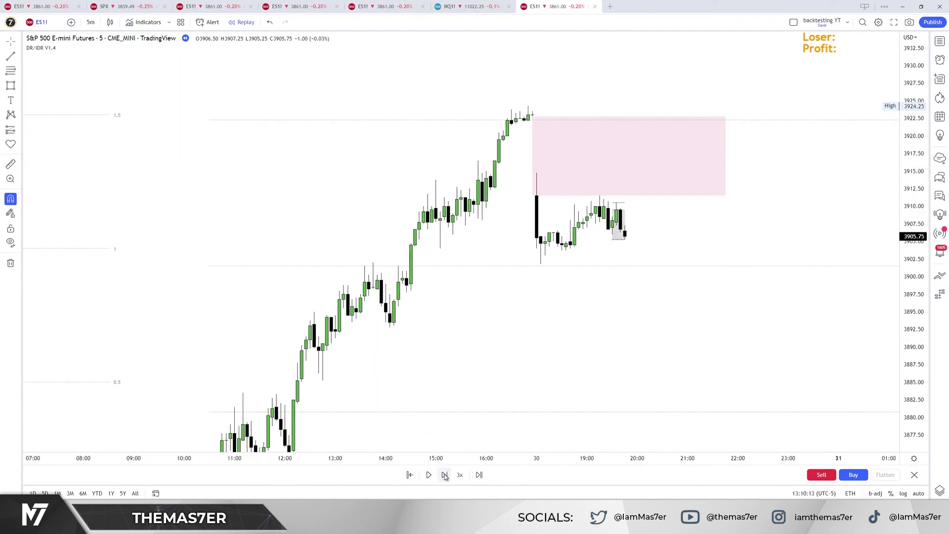
pyautogui.click(444, 475)
pyautogui.click(445, 475)
pyautogui.click(444, 476)
pyautogui.click(445, 475)
pyautogui.click(445, 475)
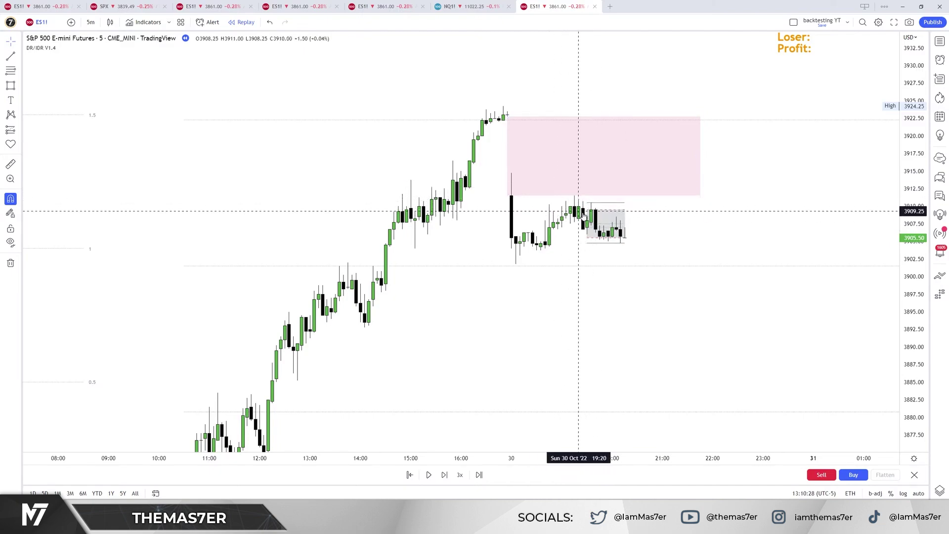
# Bring the trade tally note fully back into view and advance the replay to the 20:35 candle
pyautogui.hotkey('ctrl', 'z')
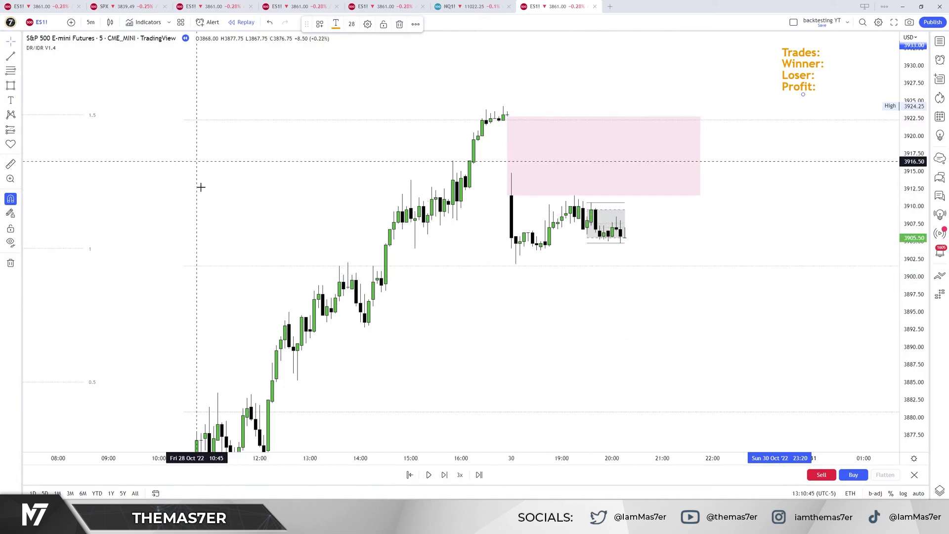
pyautogui.click(444, 475)
pyautogui.click(444, 475)
pyautogui.click(444, 474)
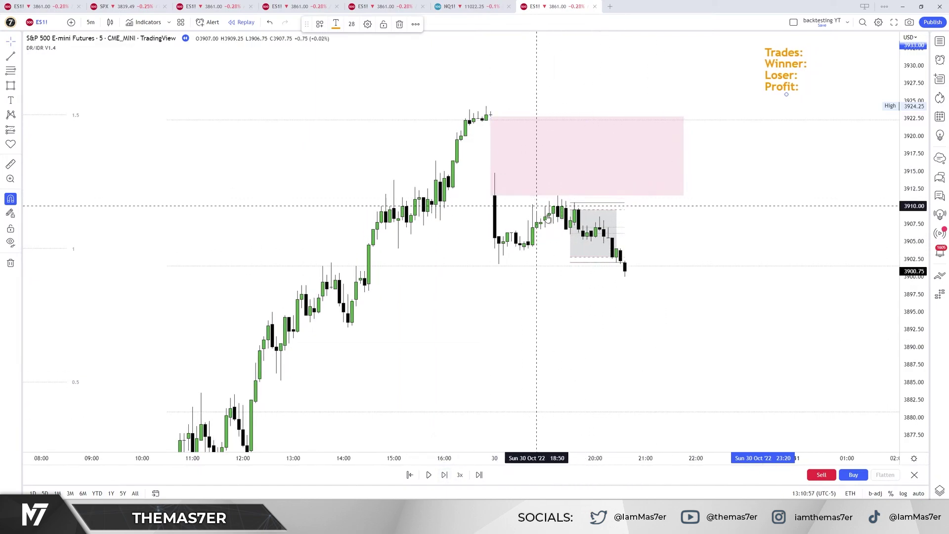
# Enable box color based on open and close in the DR/IDR indicator settings
pyautogui.doubleClick(603, 266)
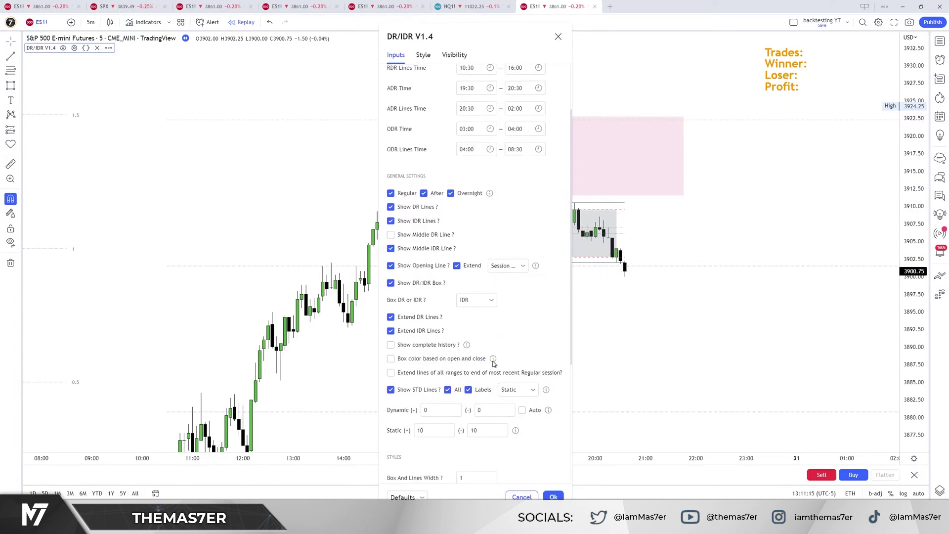
pyautogui.click(391, 359)
pyautogui.click(553, 496)
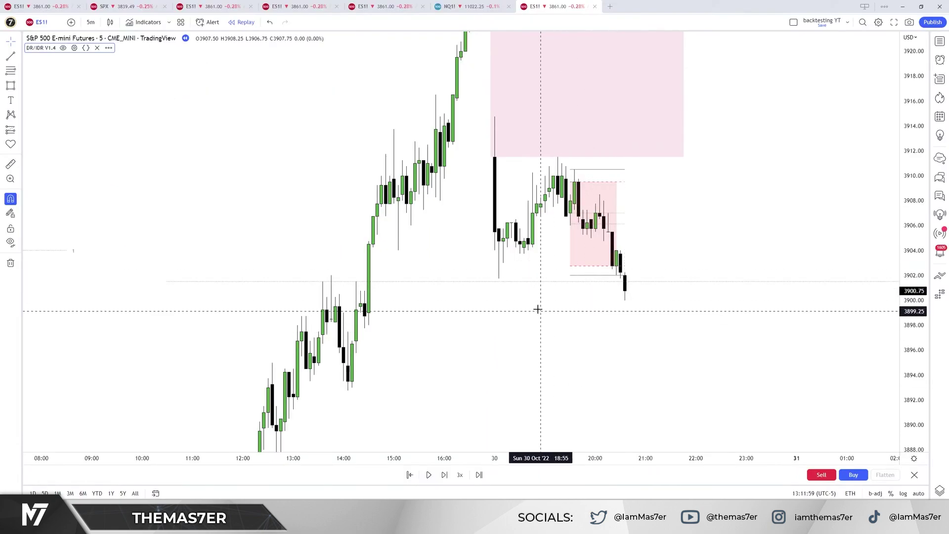
# Mark the small gap near 3905.50 with a thin orange box and advance the replay to the 21:25 candle
pyautogui.click(444, 475)
pyautogui.click(444, 475)
pyautogui.click(444, 475)
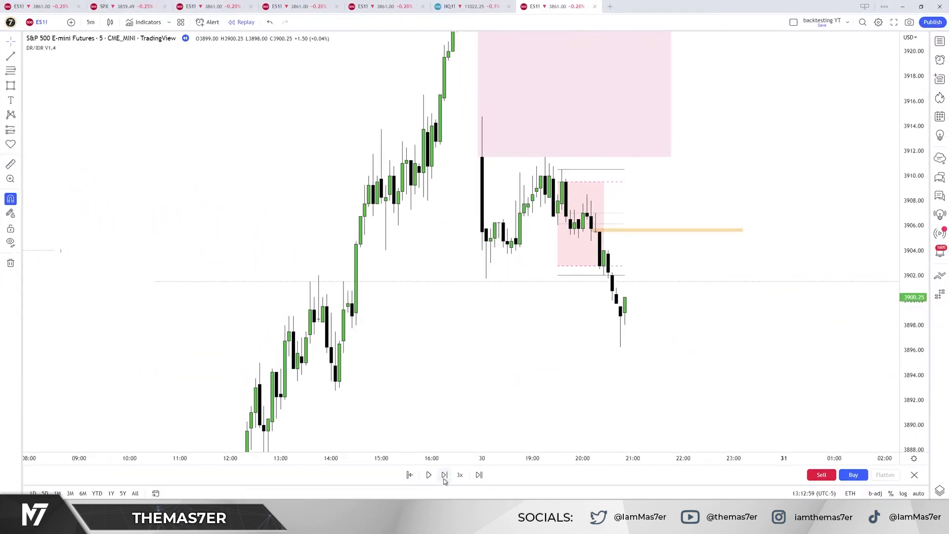
pyautogui.click(444, 475)
pyautogui.click(444, 474)
pyautogui.click(444, 475)
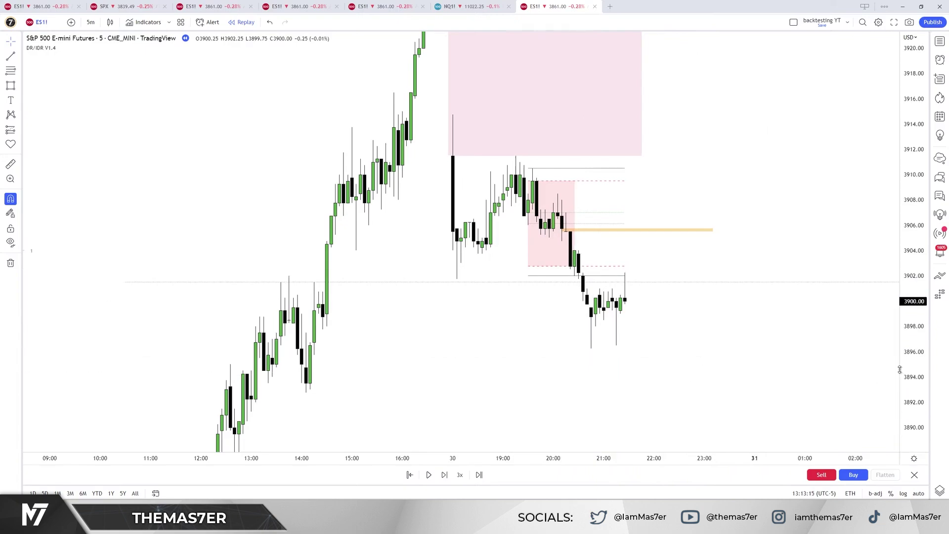
# Draw two thin orange boxes from Friday's 14:00 candles out to Sunday evening, near 3896.50 and 3895.00
pyautogui.moveTo(907, 373); pyautogui.dragTo(872, 314)
pyautogui.scroll(3, 872, 314)
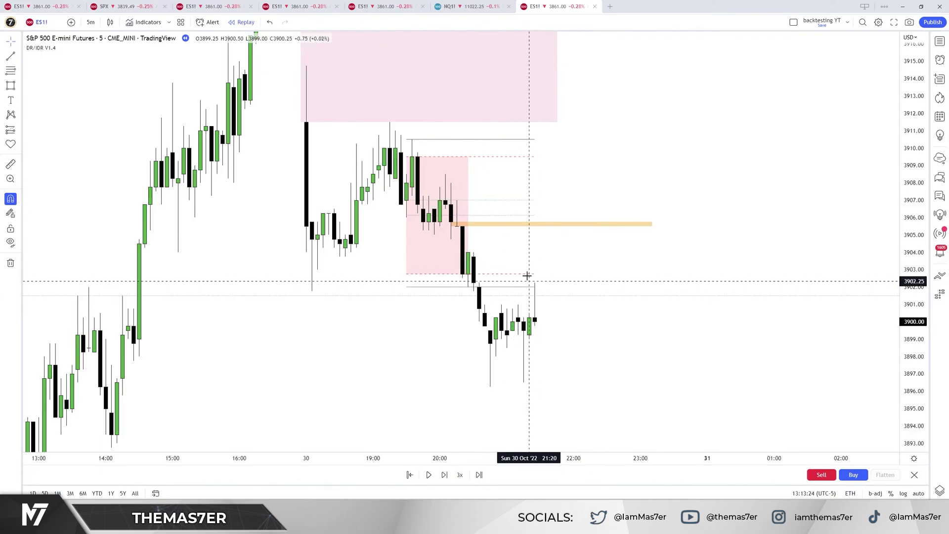
pyautogui.moveTo(644, 365); pyautogui.dragTo(661, 334)
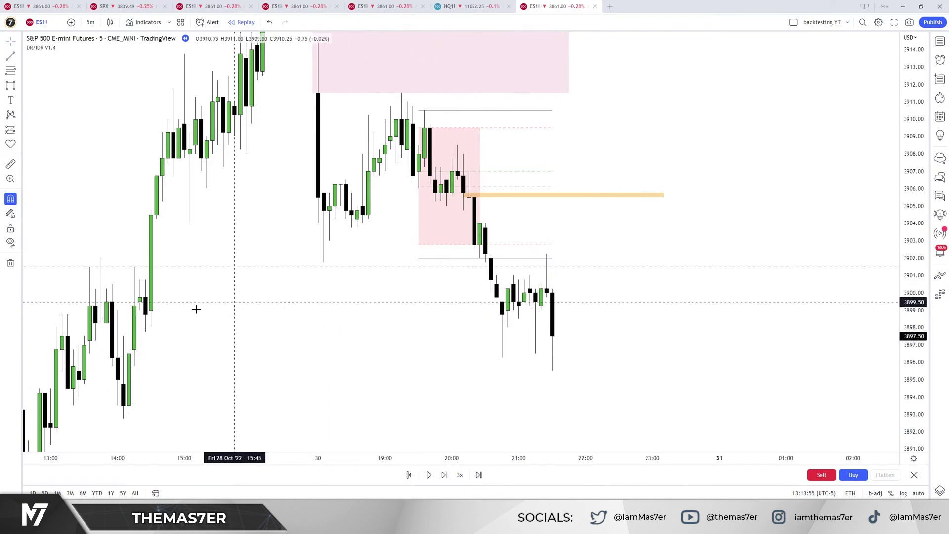
pyautogui.moveTo(129, 354)
pyautogui.mouseDown()
pyautogui.moveTo(307, 363)
pyautogui.moveTo(613, 341)
pyautogui.mouseUp()
pyautogui.moveTo(332, 342); pyautogui.dragTo(333, 348)
pyautogui.click(464, 369)
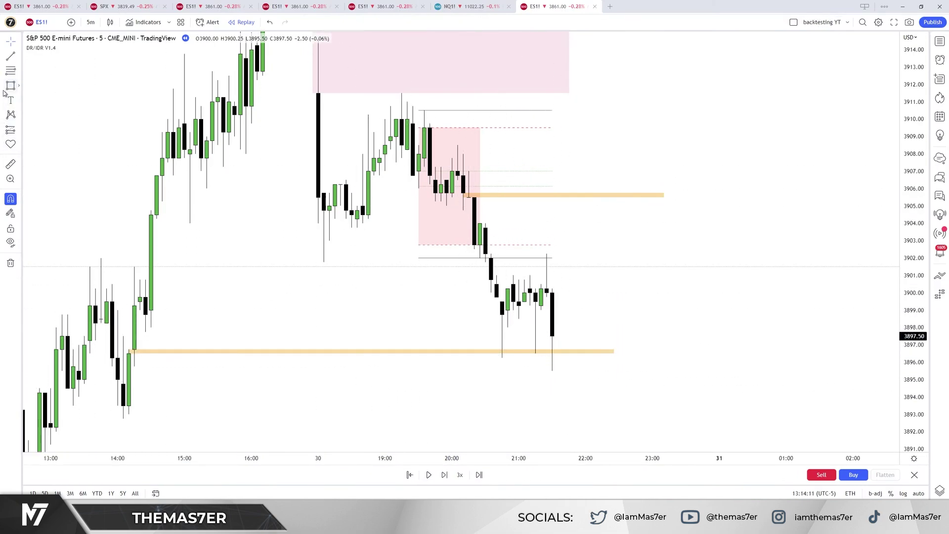
pyautogui.moveTo(117, 379); pyautogui.dragTo(614, 383)
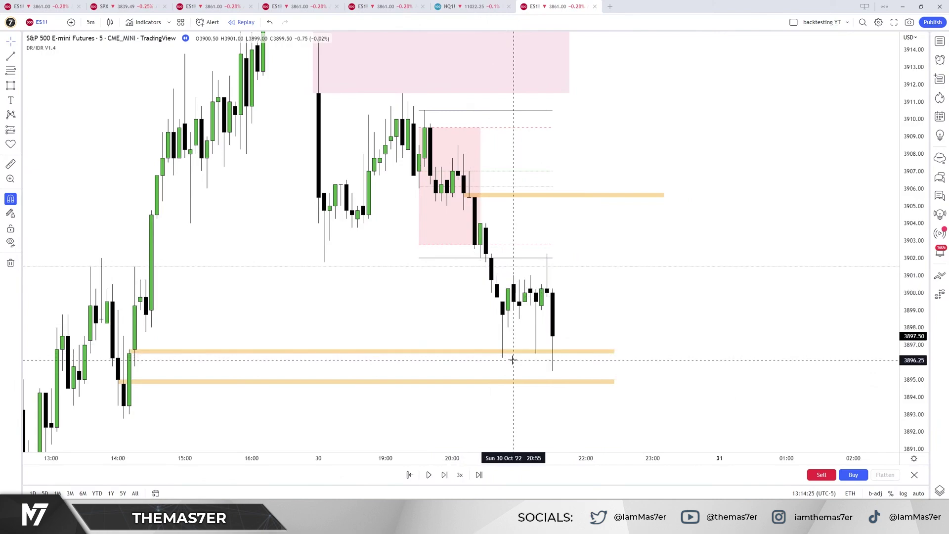
# Advance the replay to 21:55, adding an orange box near 3902.25 and a blue zone between about 3904.00 and 3905.50
pyautogui.click(445, 475)
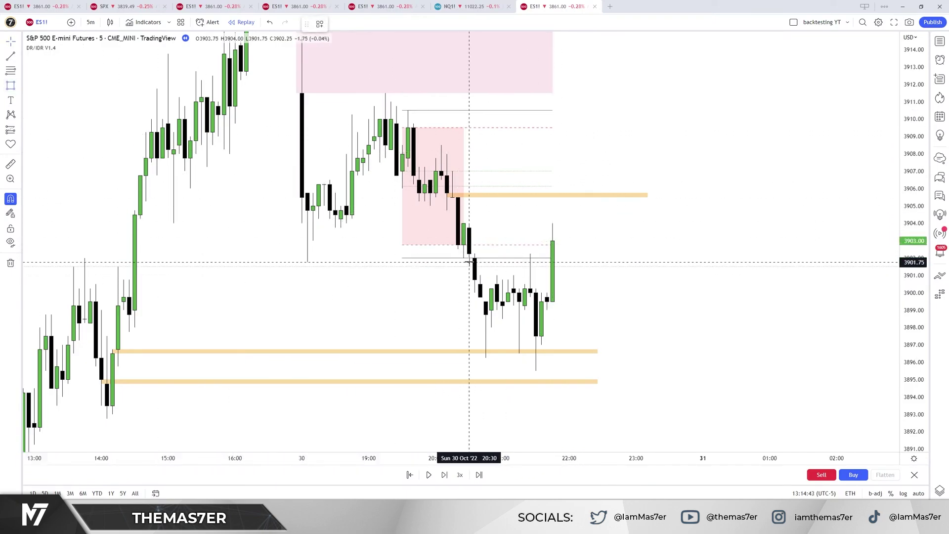
pyautogui.moveTo(469, 254); pyautogui.dragTo(625, 267)
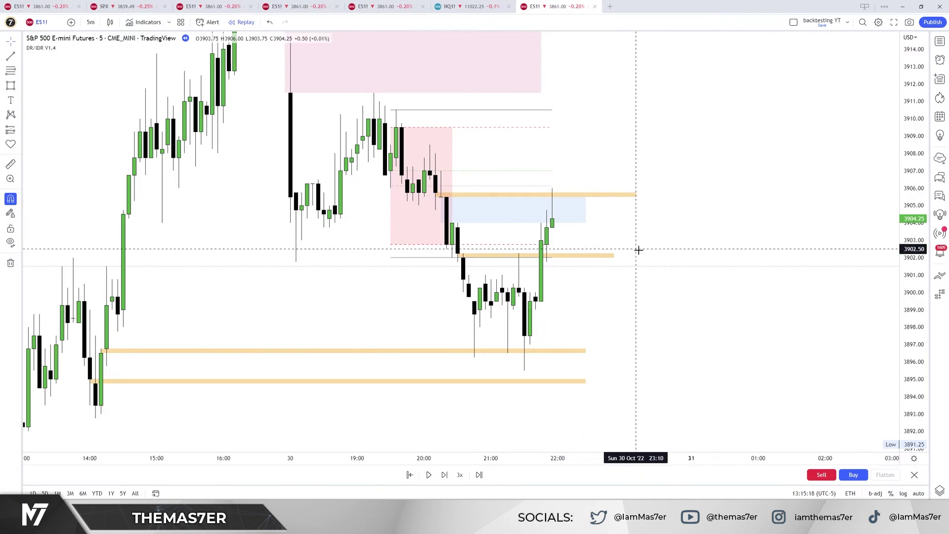
# Place a short position at 3904.25 with a 2.25-point stop at 3906.50 and a 7.75-point target
pyautogui.moveTo(908, 279); pyautogui.dragTo(908, 302)
pyautogui.moveTo(654, 232); pyautogui.dragTo(713, 229)
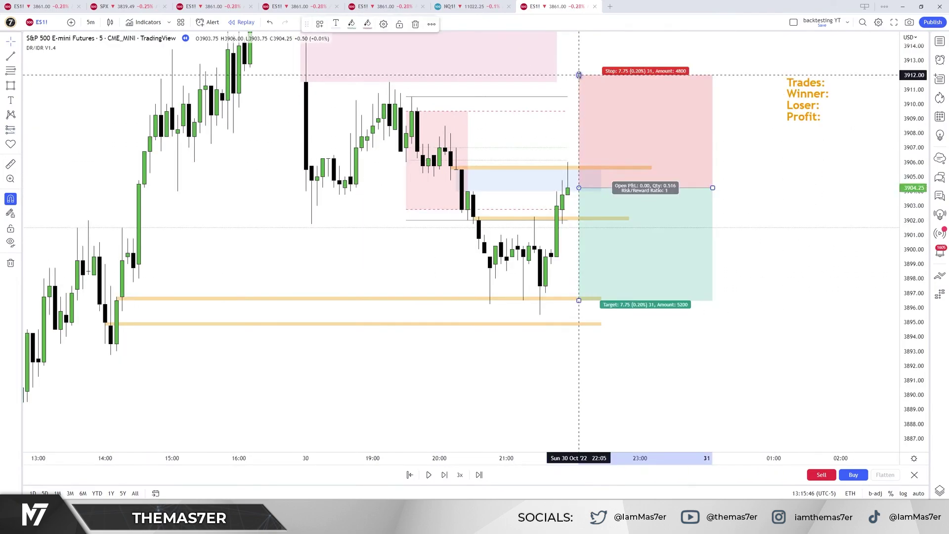
pyautogui.moveTo(580, 78); pyautogui.dragTo(581, 161)
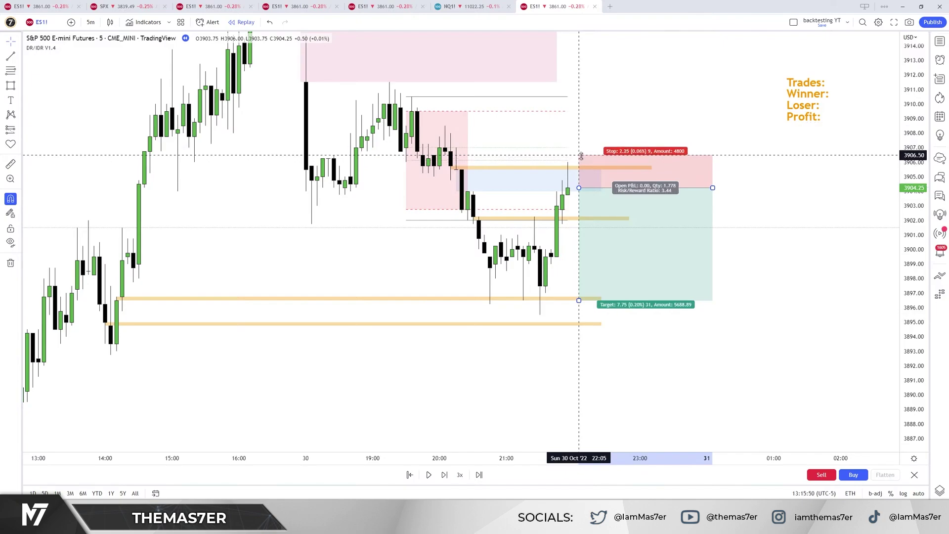
pyautogui.click(551, 168)
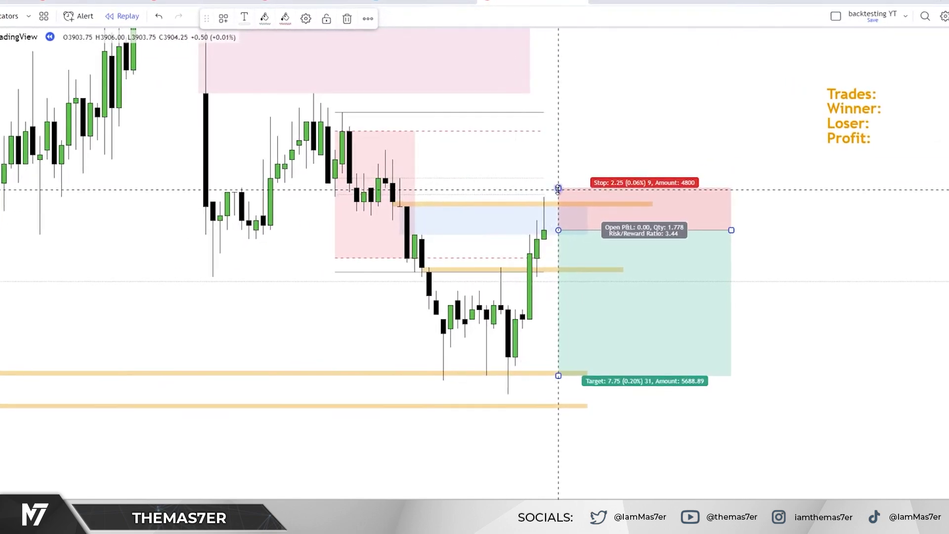
# Try a wider 6.25-point stop at 3910.50 and an 11.25-point target on the short position
pyautogui.moveTo(559, 185); pyautogui.dragTo(559, 112)
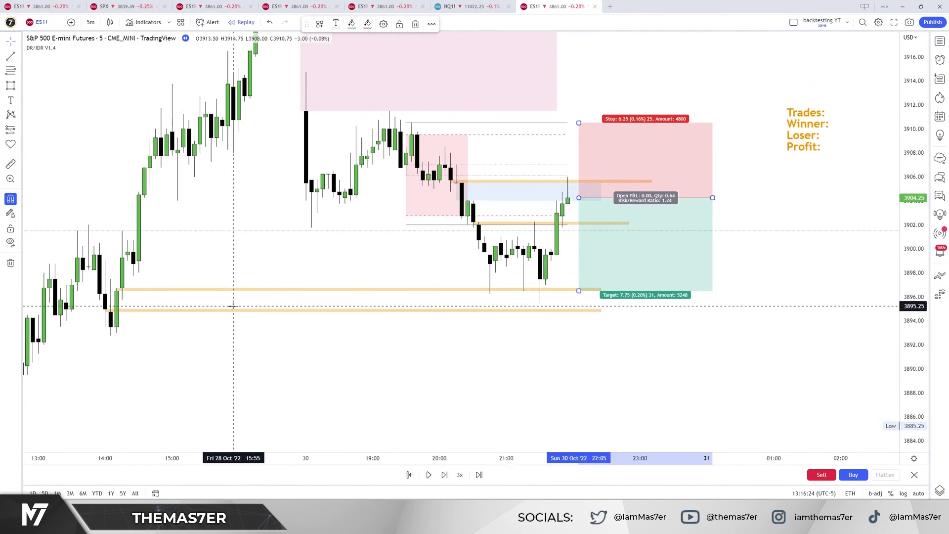
pyautogui.scroll(-3, 674, 402)
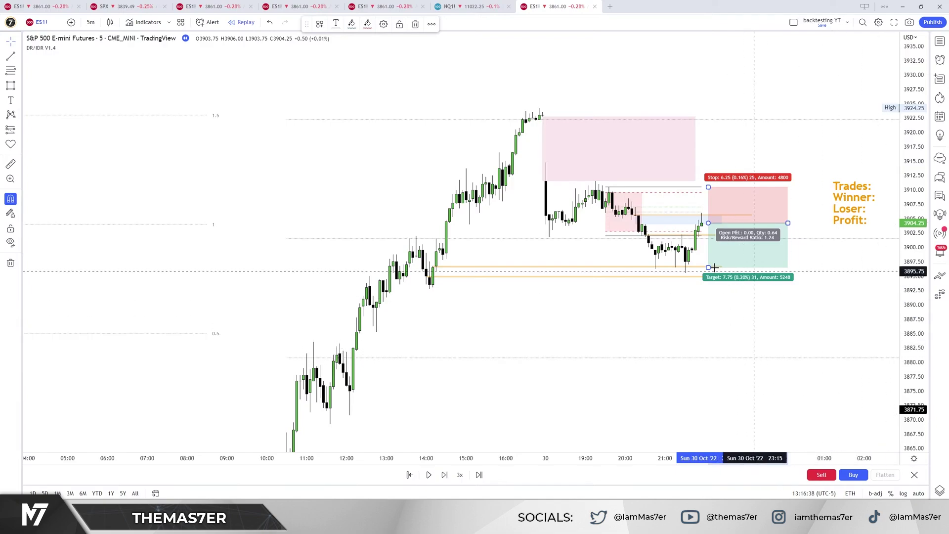
pyautogui.moveTo(707, 267); pyautogui.dragTo(707, 288)
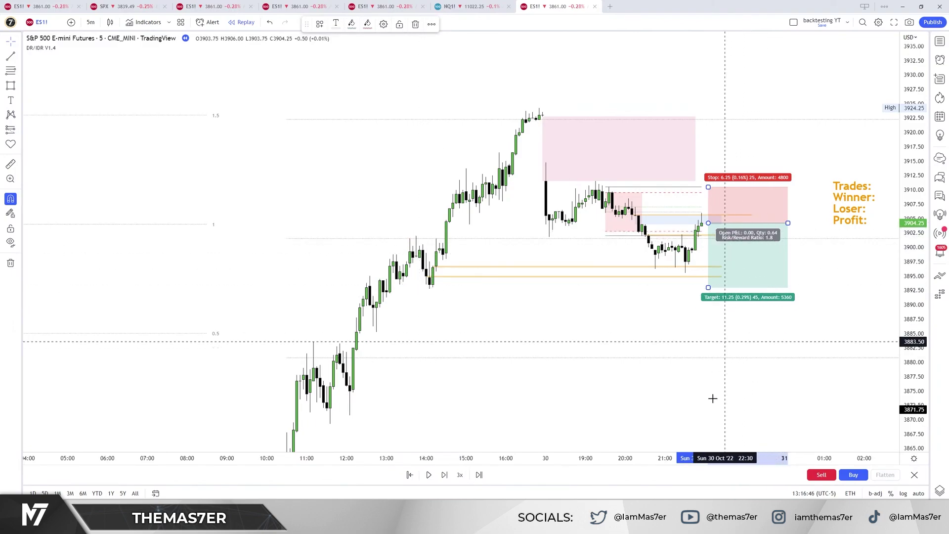
# Set the short position's target to 8.75 points and its stop to 2.25 points at 3906.50
pyautogui.scroll(3, 764, 458)
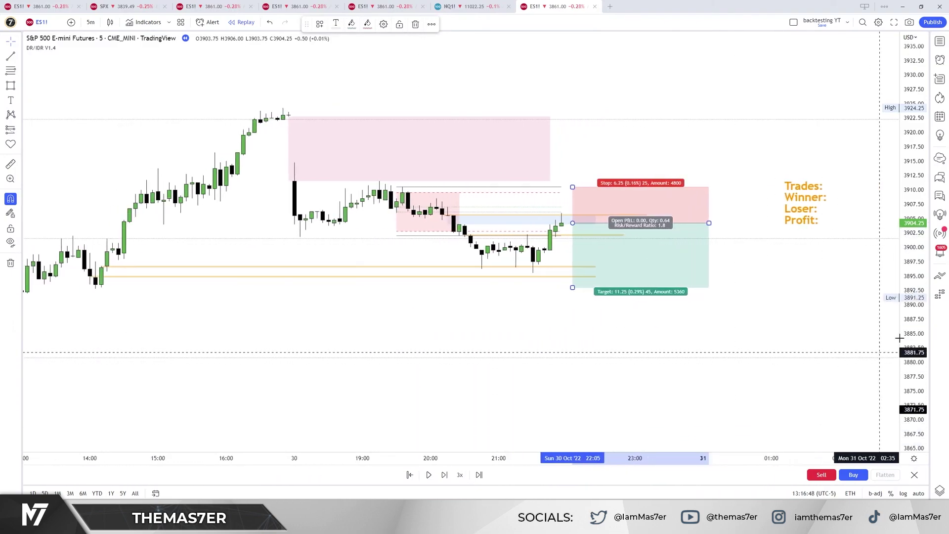
pyautogui.moveTo(911, 331); pyautogui.dragTo(904, 162)
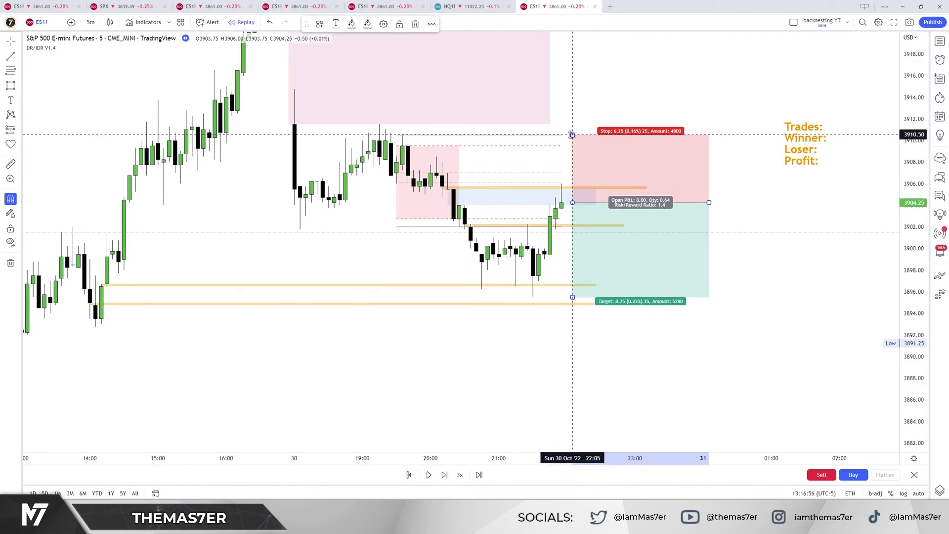
pyautogui.moveTo(571, 134); pyautogui.dragTo(568, 178)
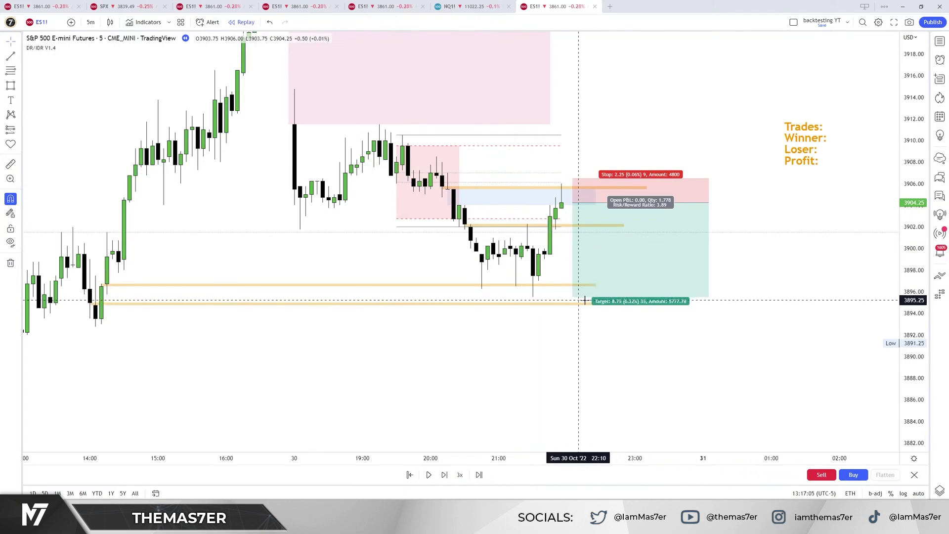
pyautogui.moveTo(567, 298)
pyautogui.mouseDown()
pyautogui.moveTo(565, 326)
pyautogui.moveTo(565, 297)
pyautogui.mouseUp()
pyautogui.click(573, 331)
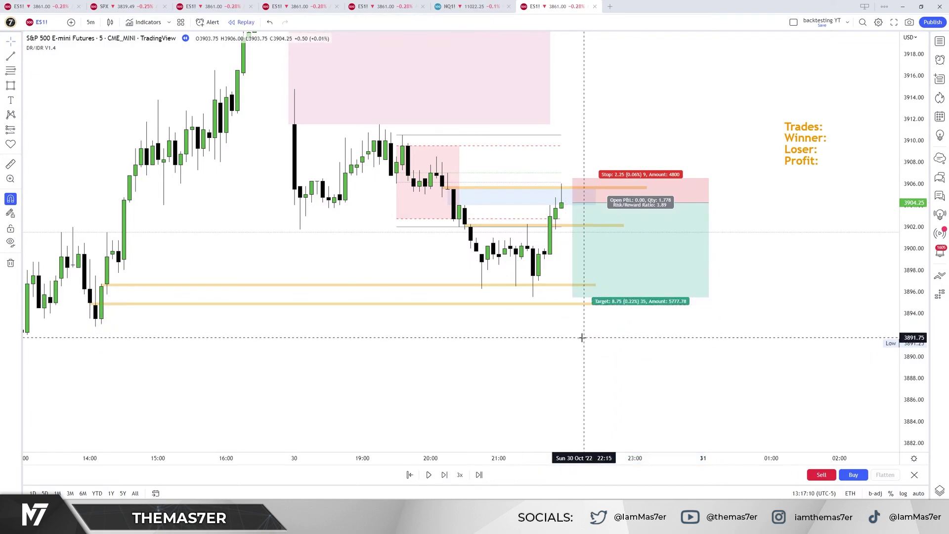
# Step the replay forward to the 22:30 candle to follow how price moves against the short position
pyautogui.moveTo(774, 308); pyautogui.dragTo(740, 323)
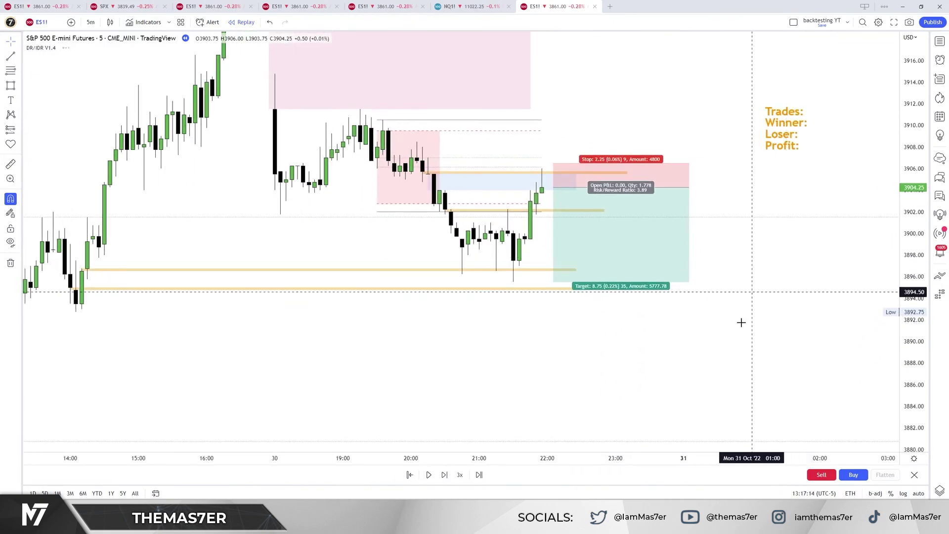
pyautogui.click(446, 474)
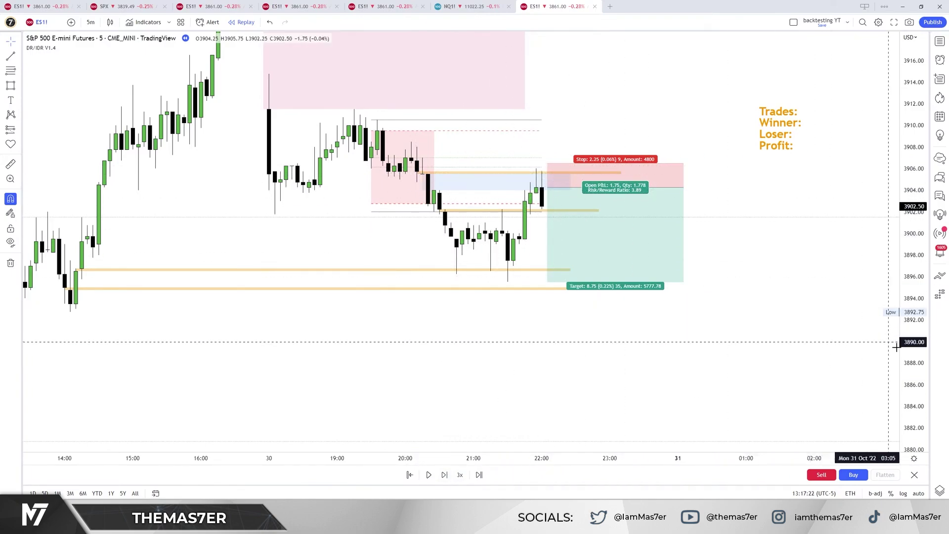
pyautogui.scroll(3, 545, 177)
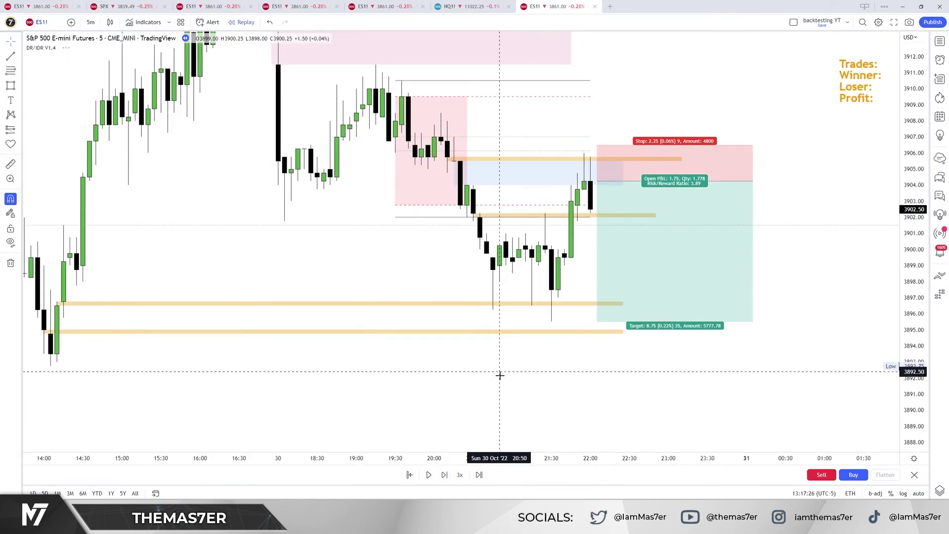
pyautogui.click(445, 475)
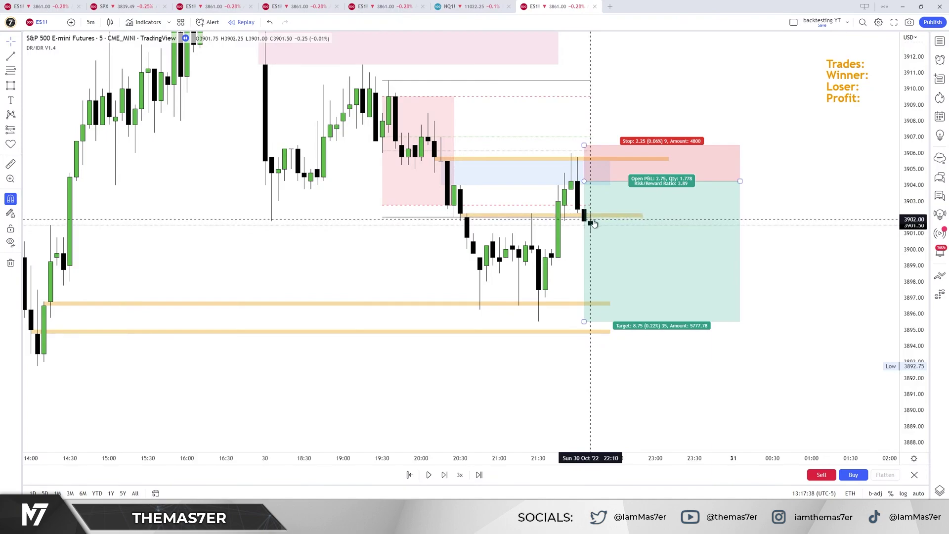
pyautogui.click(444, 475)
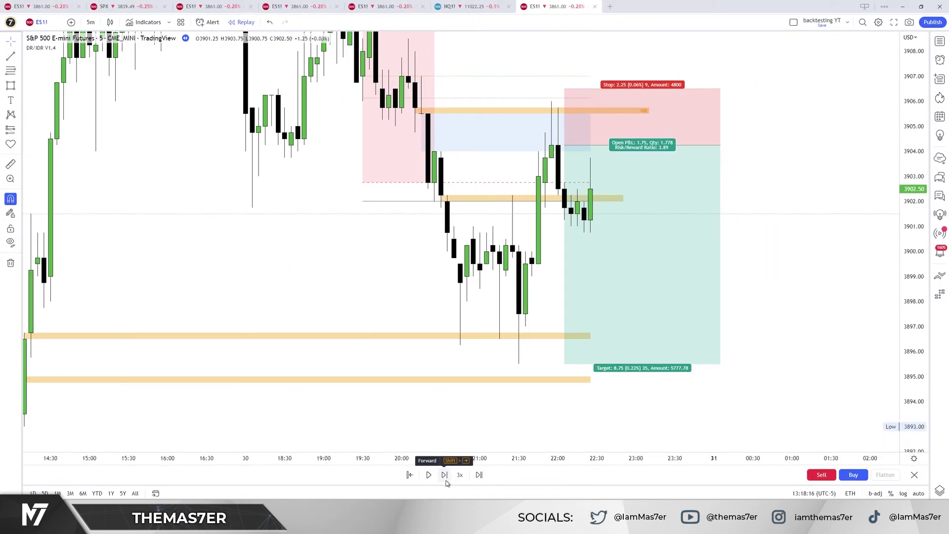
pyautogui.click(444, 475)
pyautogui.click(444, 475)
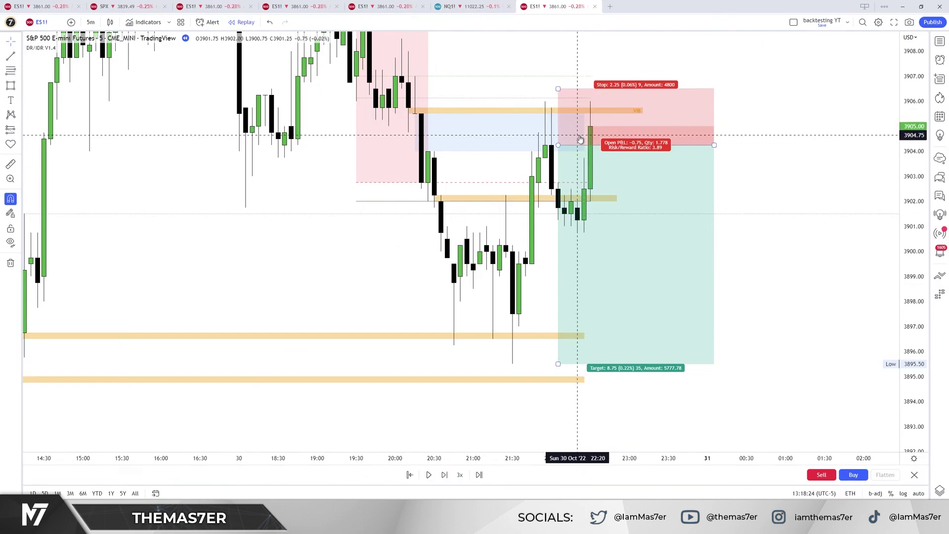
# Step the replay forward to the 22:55 candle and mark the gap between the last two candles near 3905
pyautogui.hotkey('shift', 'Right')
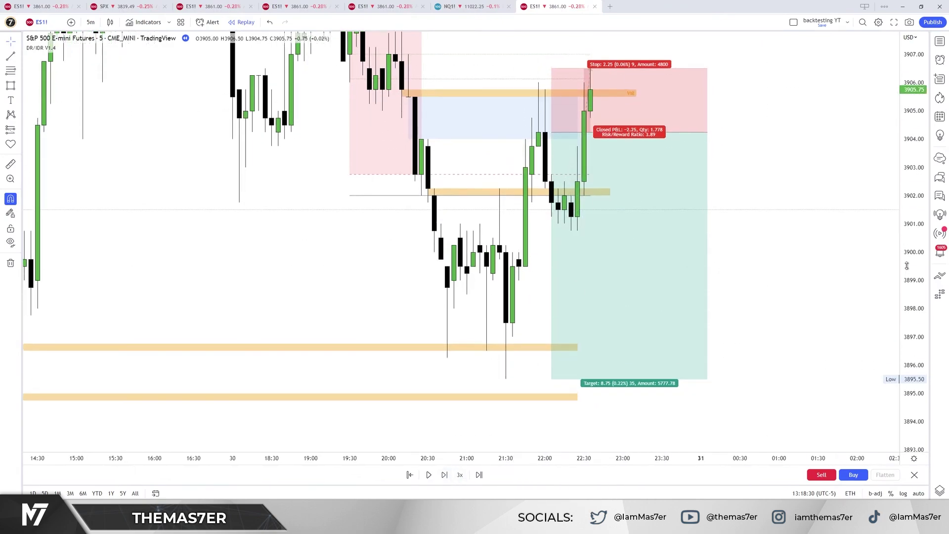
pyautogui.moveTo(647, 461); pyautogui.dragTo(591, 423)
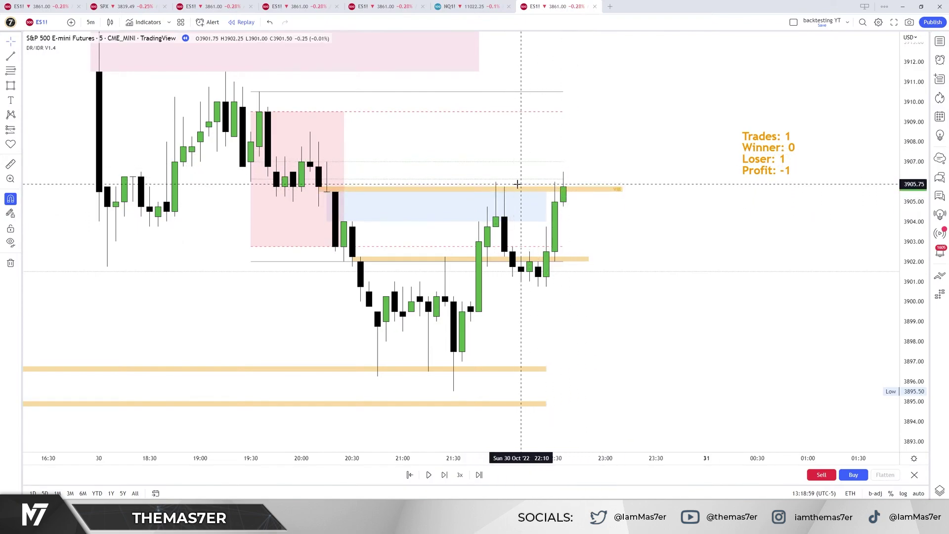
pyautogui.click(444, 476)
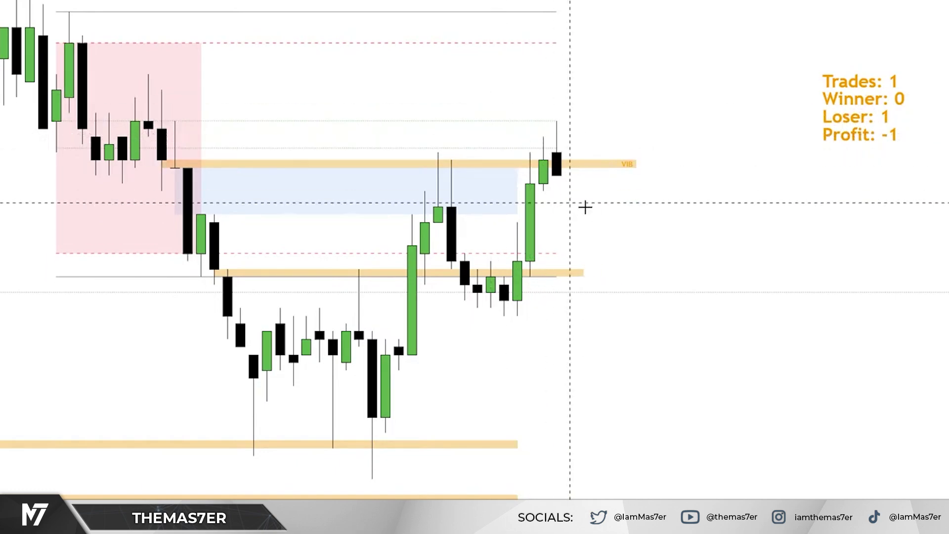
pyautogui.hotkey('shift', 'Right')
pyautogui.click(557, 167)
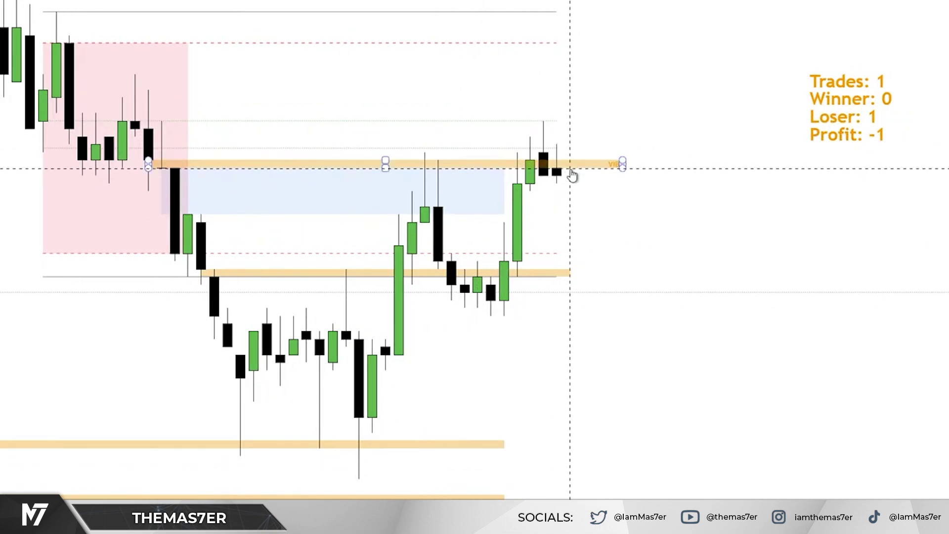
pyautogui.click(565, 181)
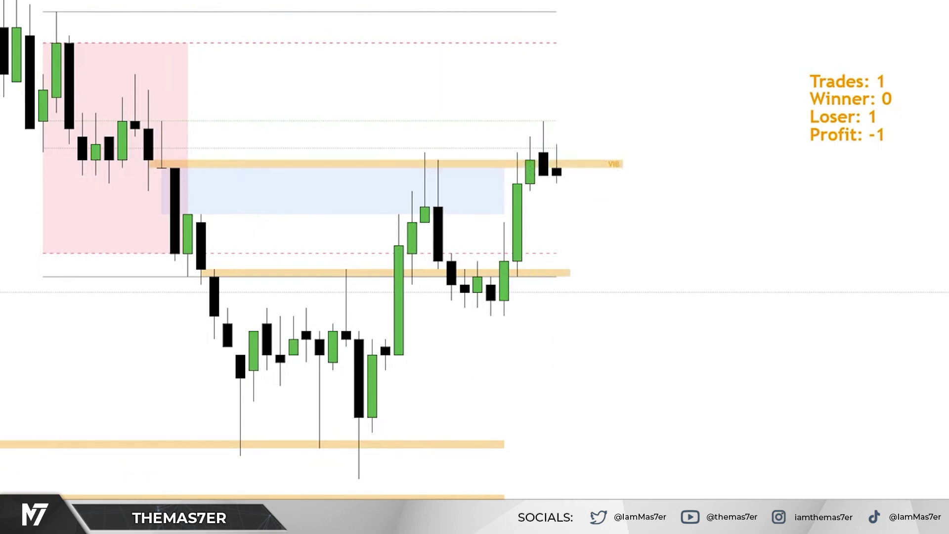
pyautogui.hotkey('shift', 'Right')
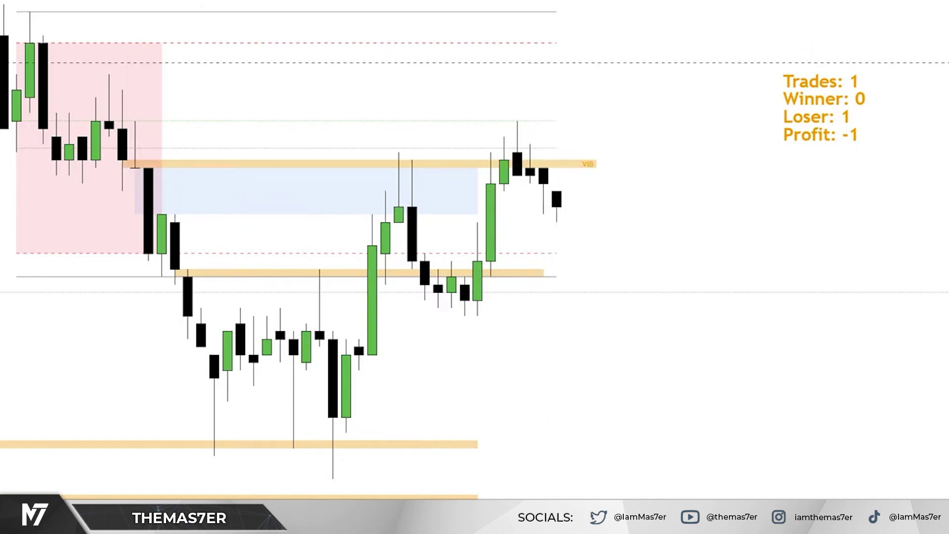
pyautogui.moveTo(543, 183); pyautogui.dragTo(714, 191)
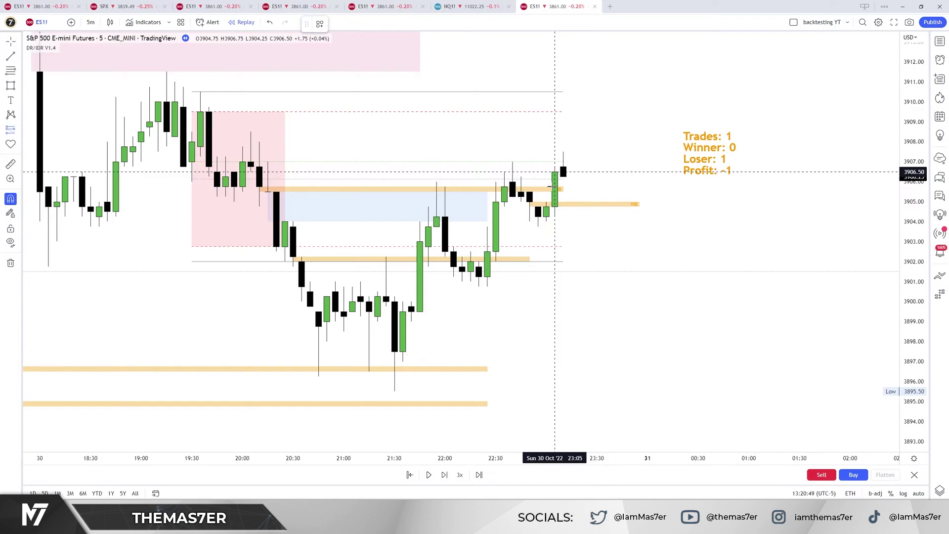
# Place a short position at 3906.25 with a 1.75-point stop at 3908.00 and a 10.75-point target at 3895.50
pyautogui.click(582, 176)
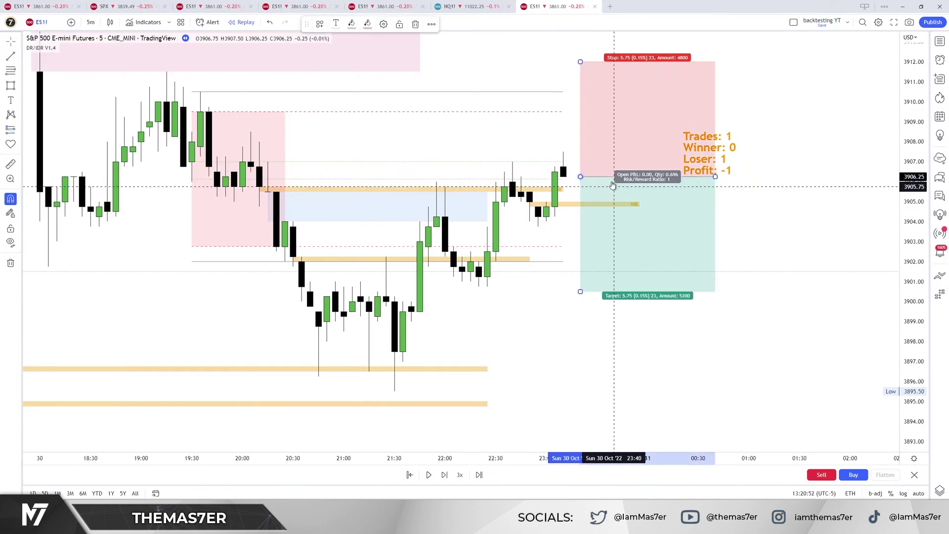
pyautogui.moveTo(580, 53)
pyautogui.mouseDown()
pyautogui.moveTo(581, 150)
pyautogui.moveTo(580, 142)
pyautogui.mouseUp()
pyautogui.moveTo(580, 292); pyautogui.dragTo(569, 390)
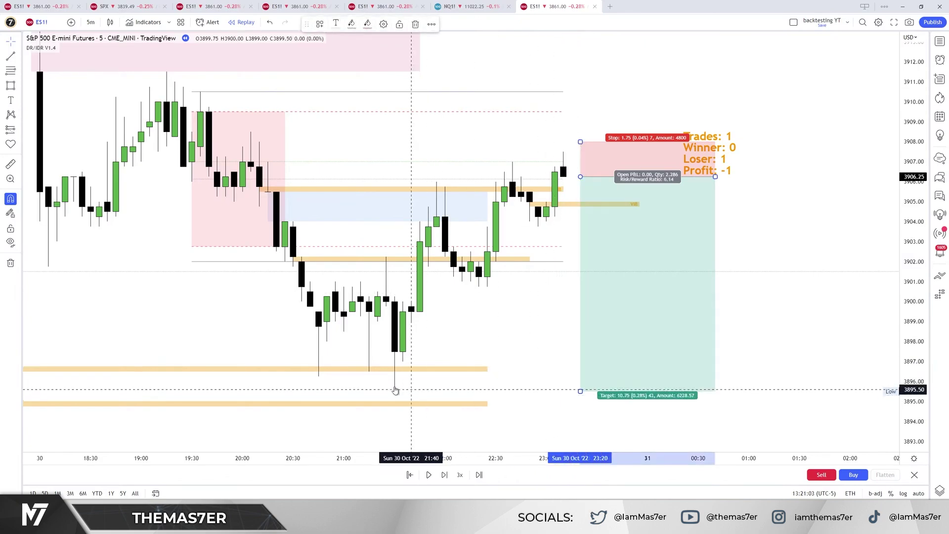
pyautogui.click(572, 355)
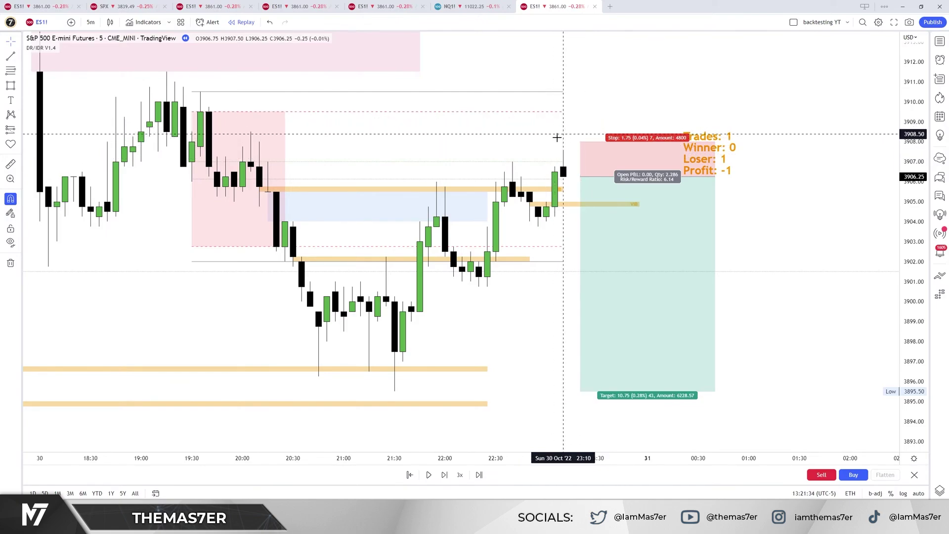
# Step the replay forward to the 23:35 candle to follow price against the short position at 3906.25
pyautogui.click(568, 204)
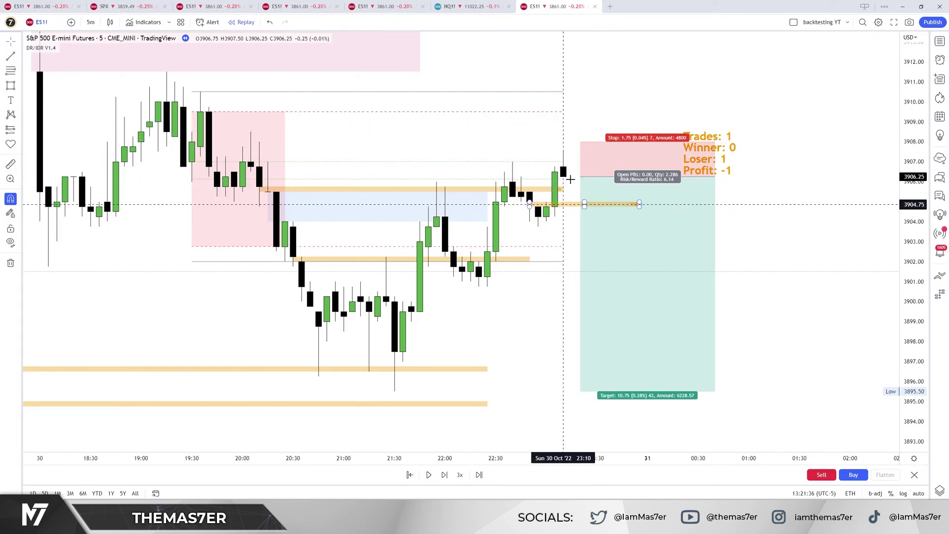
pyautogui.click(509, 403)
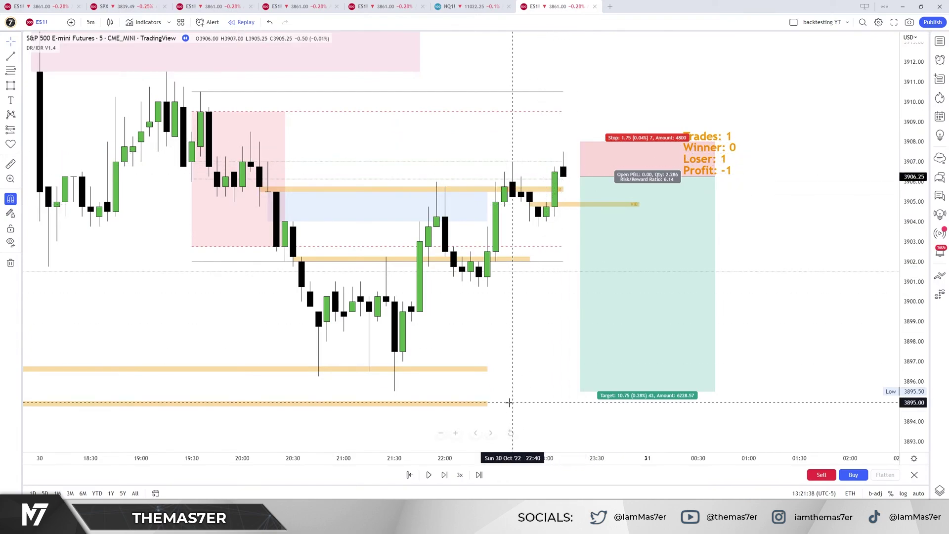
pyautogui.click(445, 475)
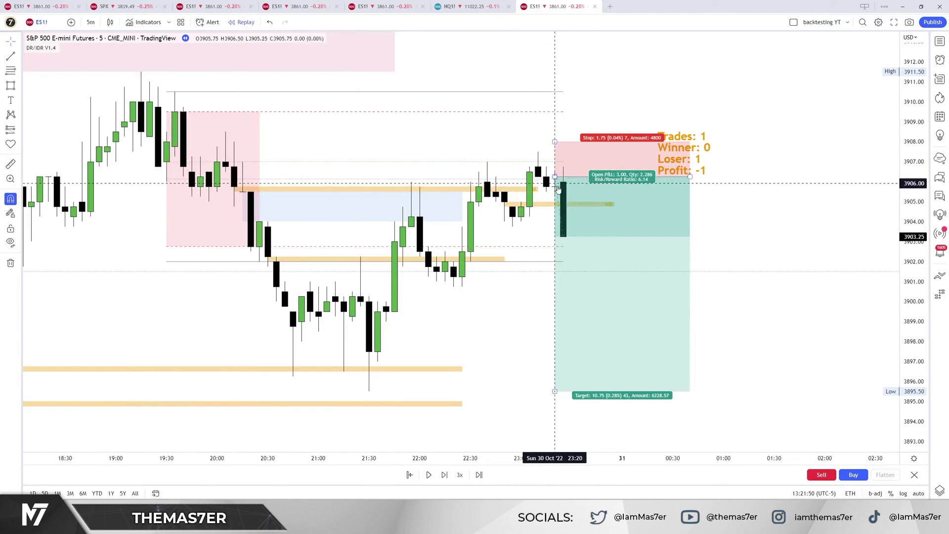
pyautogui.click(444, 475)
pyautogui.click(444, 475)
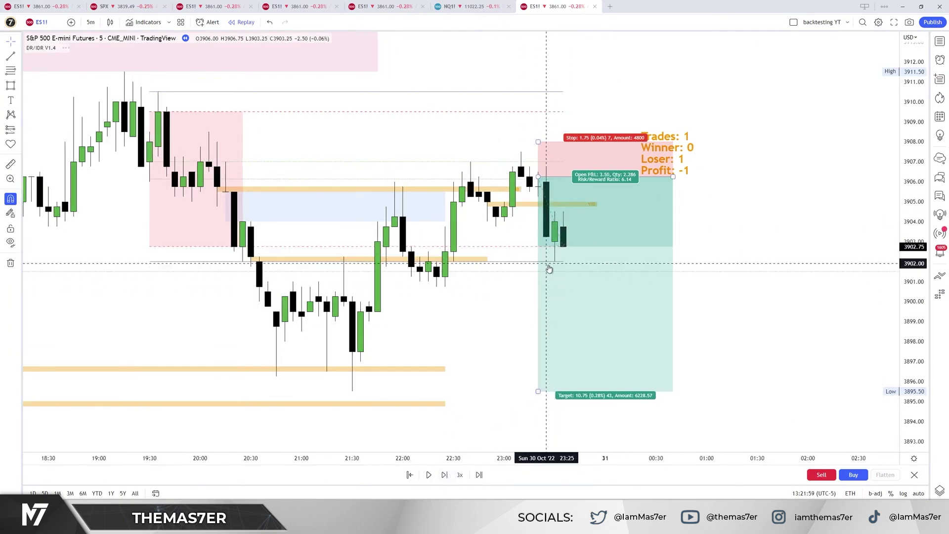
pyautogui.hotkey('shift', 'Right')
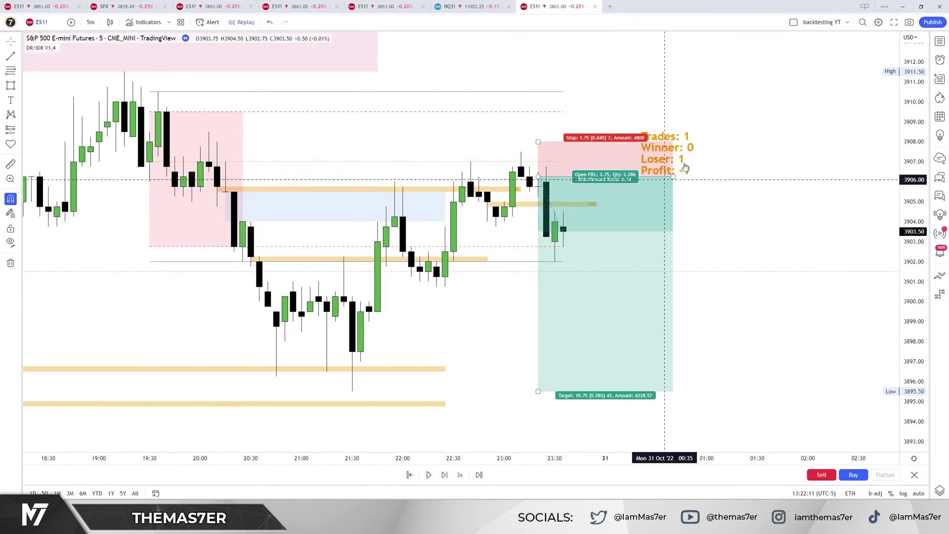
# Move the trade tally text clear of the short position and step the replay forward to the 23:50 candle
pyautogui.moveTo(685, 144); pyautogui.dragTo(770, 144)
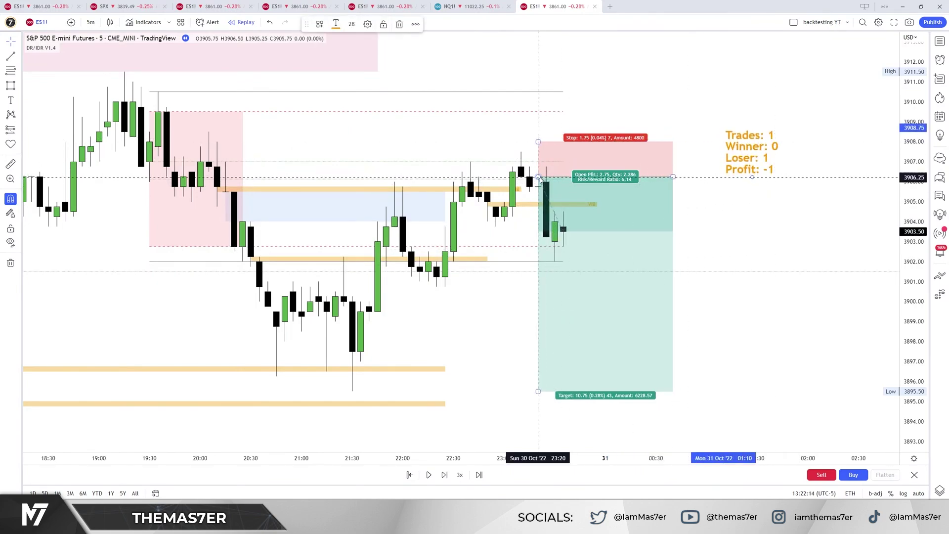
pyautogui.hotkey('shift', 'Right')
pyautogui.hotkey('shift', 'Right')
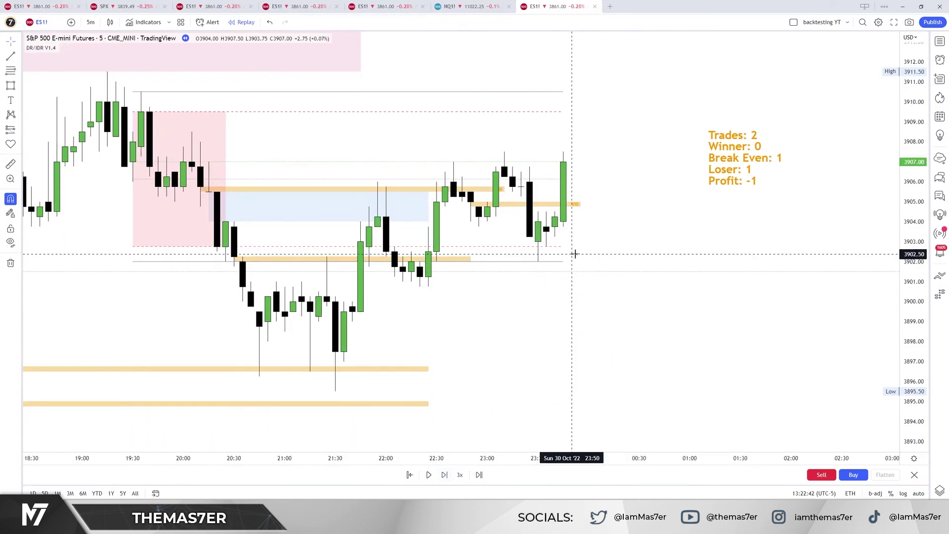
pyautogui.hotkey('shift', 'Right')
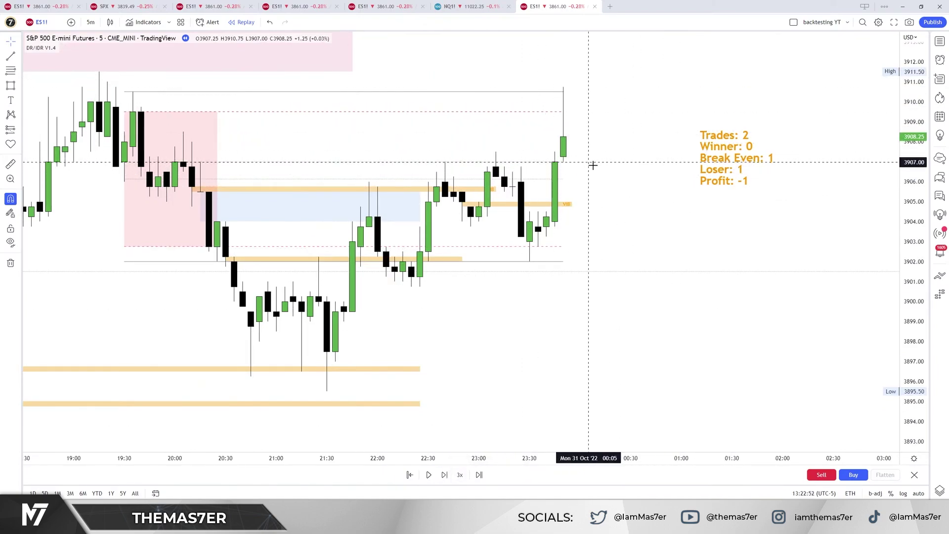
# Place a short position at 3908.25 with a 2.75-point stop and a 12.75-point target at 3895.50, and move the trade tally clear of it
pyautogui.click(581, 137)
pyautogui.moveTo(580, 70)
pyautogui.mouseDown()
pyautogui.moveTo(578, 91)
pyautogui.moveTo(579, 81)
pyautogui.mouseUp()
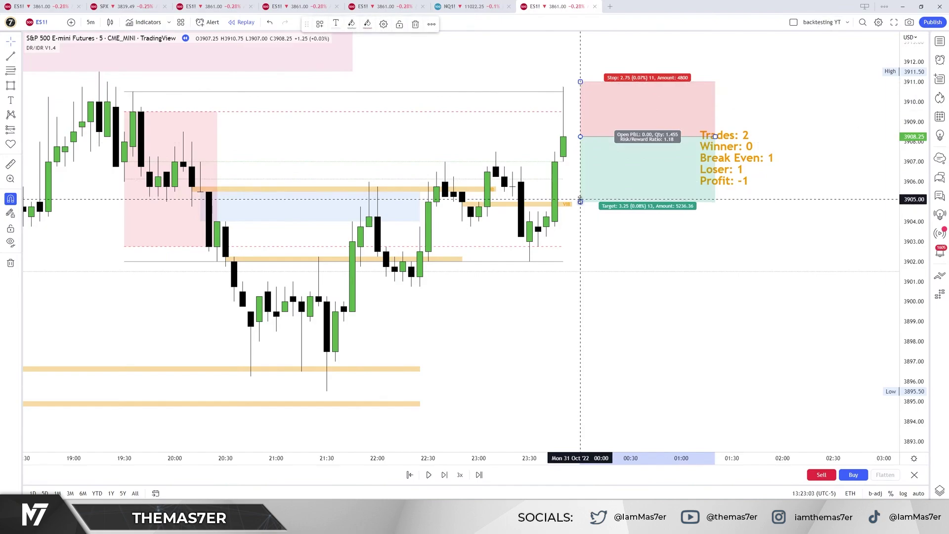
pyautogui.moveTo(580, 201); pyautogui.dragTo(580, 391)
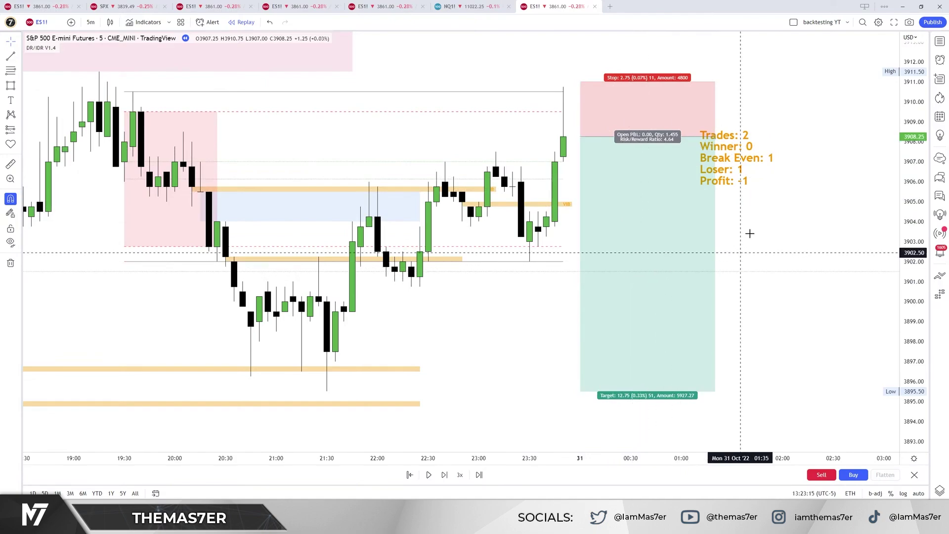
pyautogui.moveTo(724, 158); pyautogui.dragTo(775, 160)
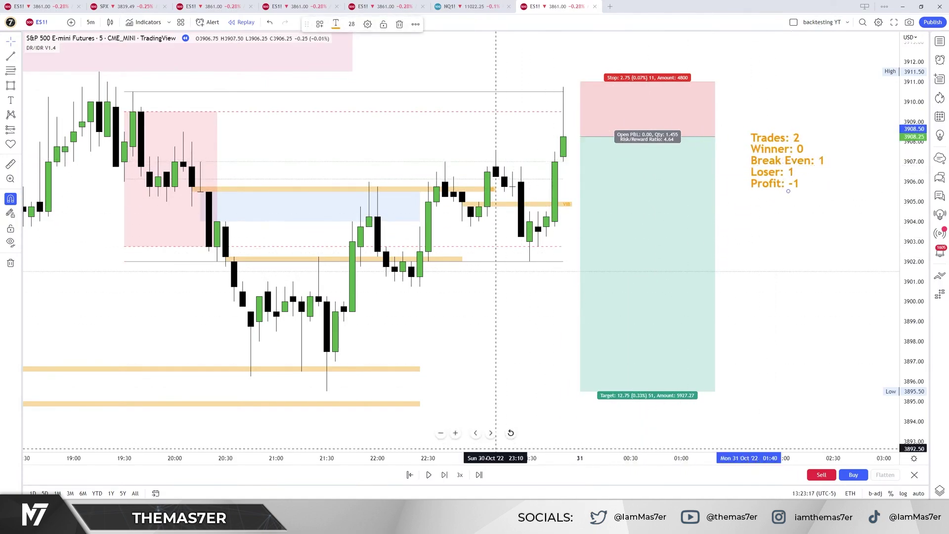
# Step the replay forward to the 00:25 candle and mark the gap just above the 23:45 candle's close near 3907
pyautogui.click(444, 475)
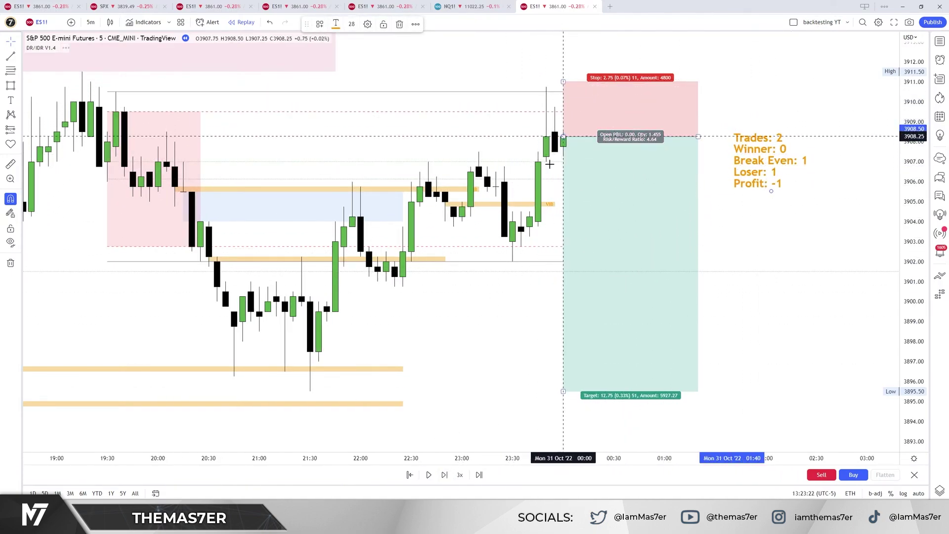
pyautogui.click(444, 474)
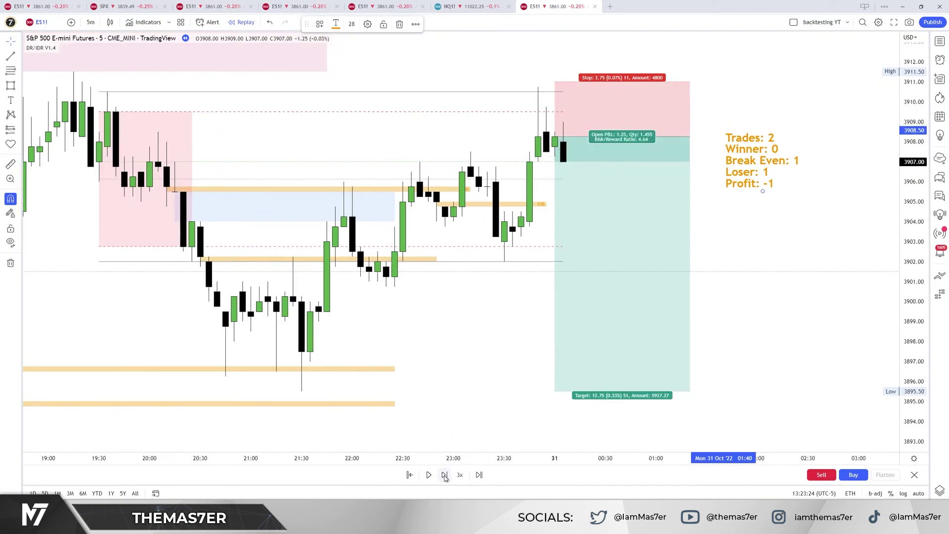
pyautogui.click(445, 474)
pyautogui.click(444, 474)
pyautogui.click(444, 474)
pyautogui.click(444, 474)
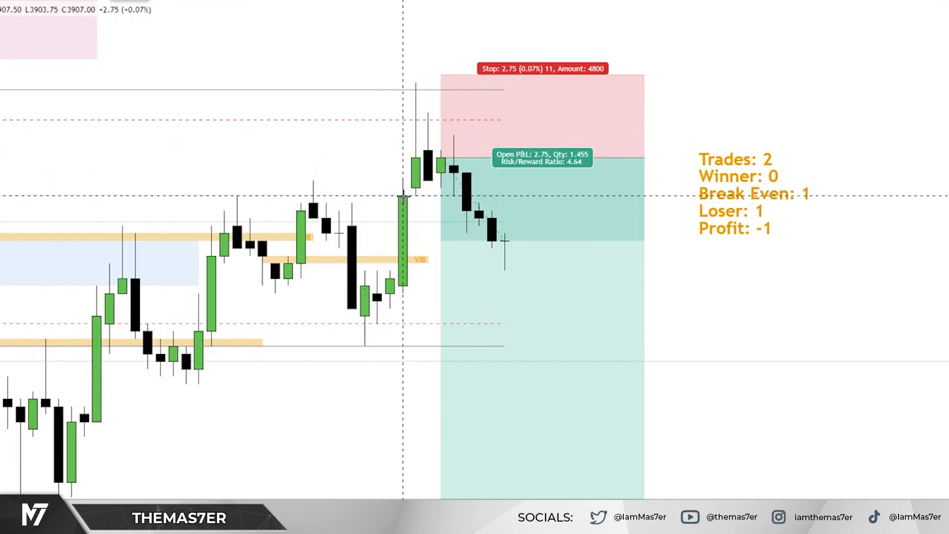
pyautogui.moveTo(403, 196); pyautogui.dragTo(594, 189)
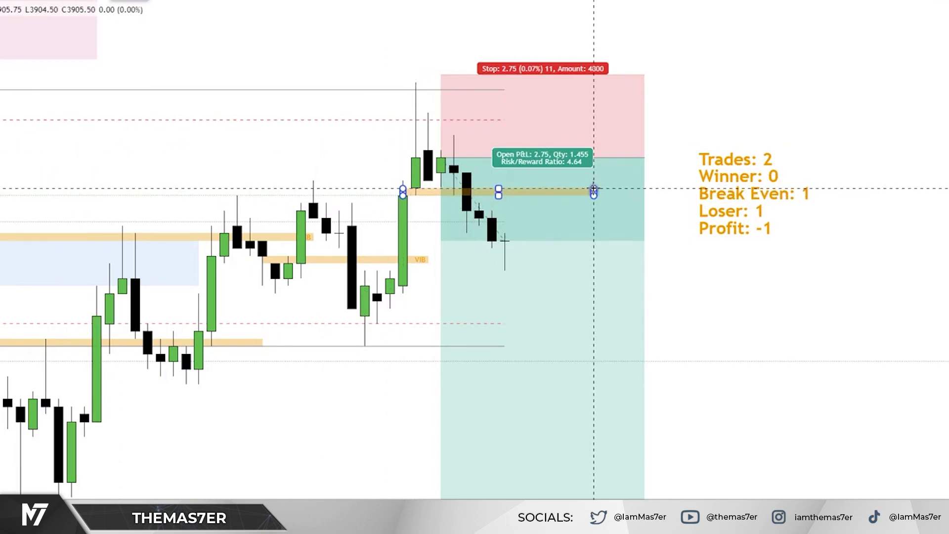
pyautogui.click(589, 233)
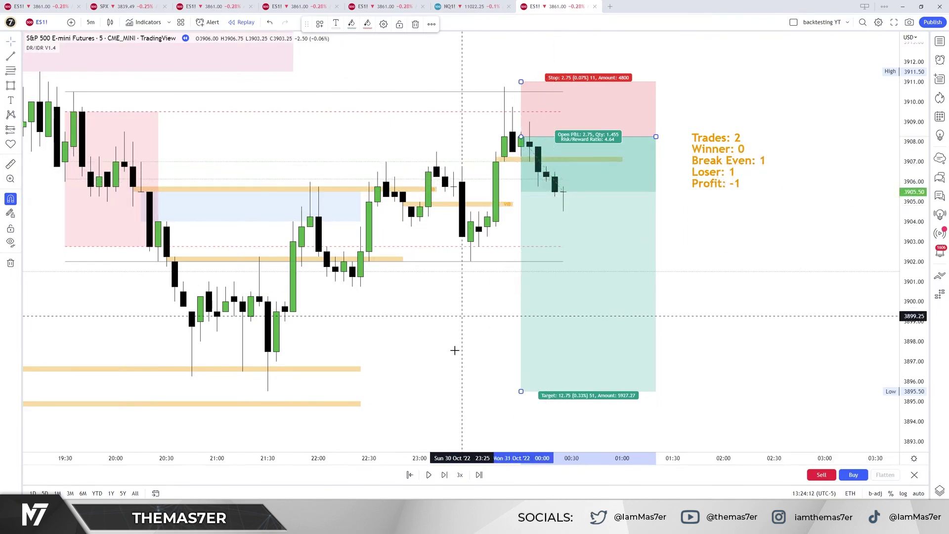
# Step the replay forward to the 01:55 candle to follow price against the short position at 3908.25
pyautogui.click(444, 475)
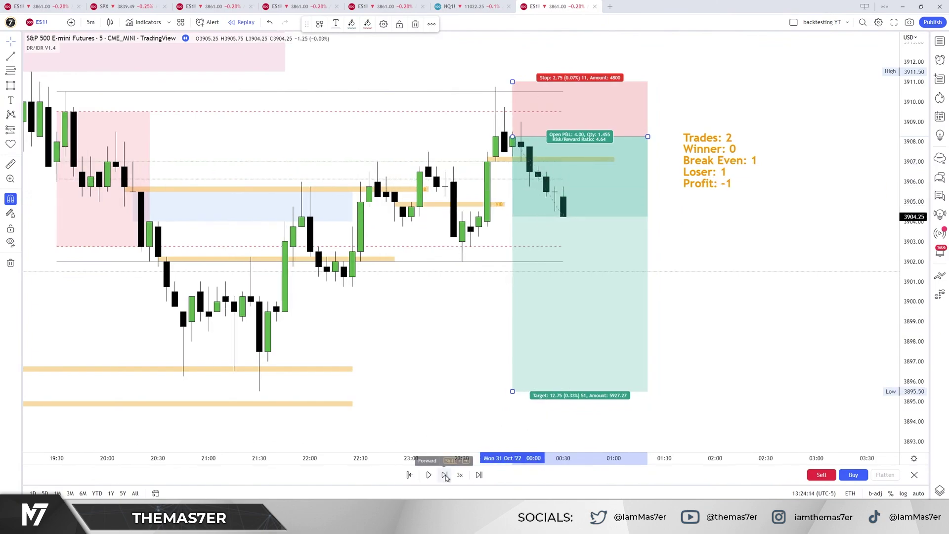
pyautogui.click(445, 475)
pyautogui.click(445, 475)
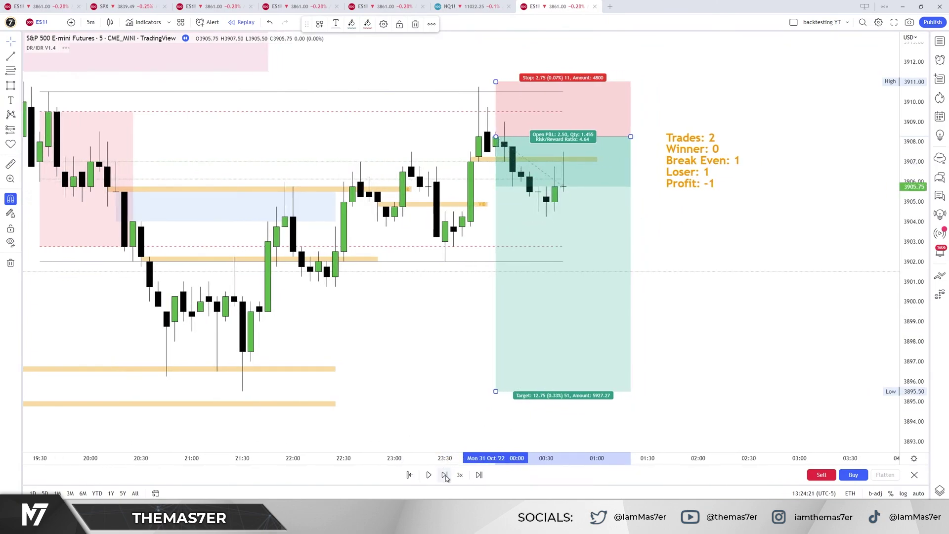
pyautogui.click(445, 475)
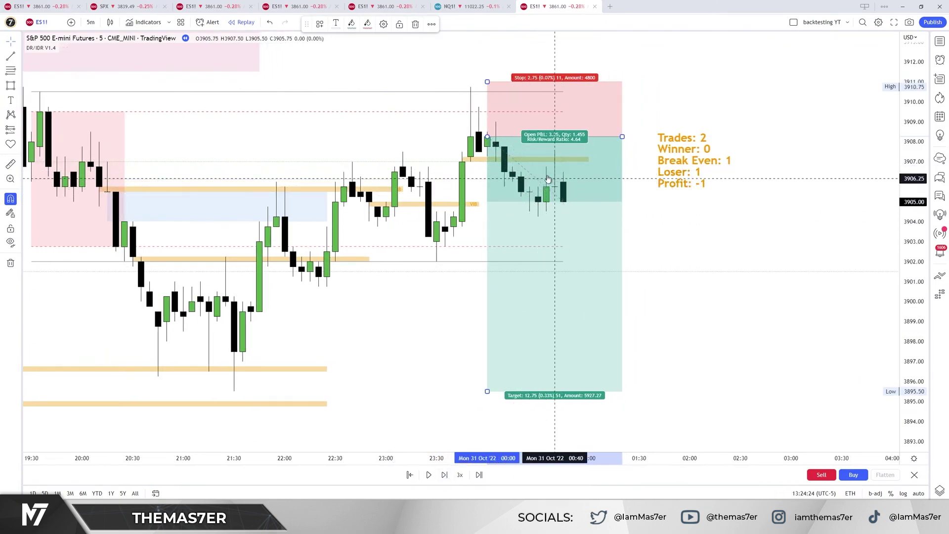
pyautogui.click(445, 475)
pyautogui.click(445, 475)
pyautogui.click(445, 475)
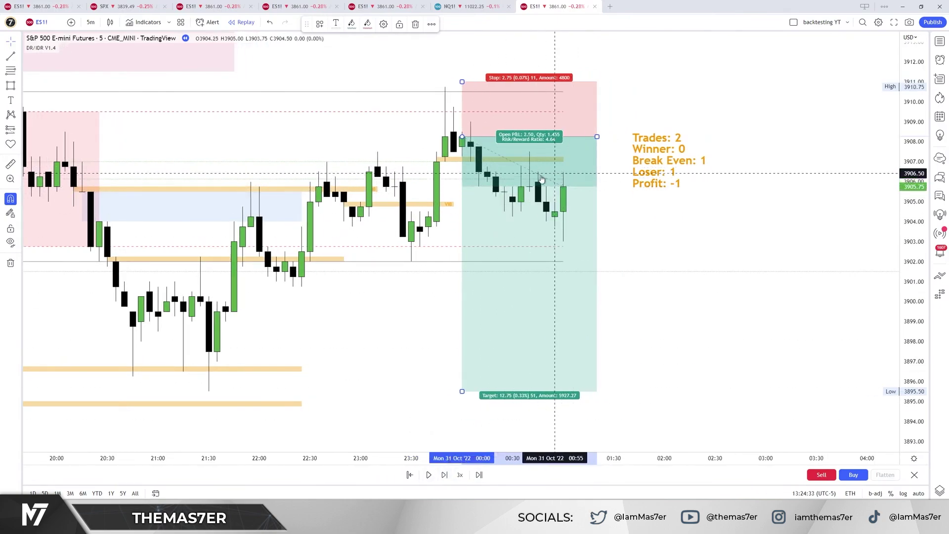
pyautogui.moveTo(681, 278); pyautogui.dragTo(696, 264)
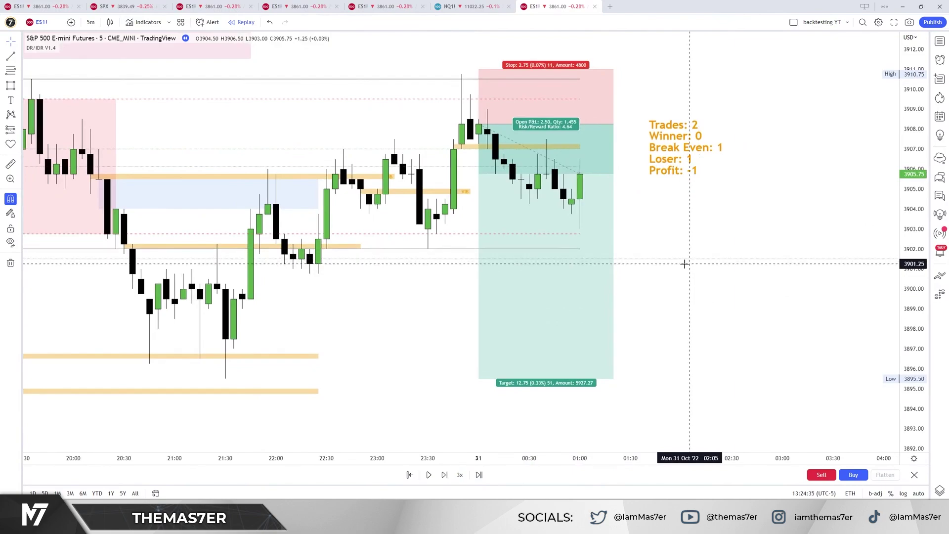
pyautogui.click(445, 475)
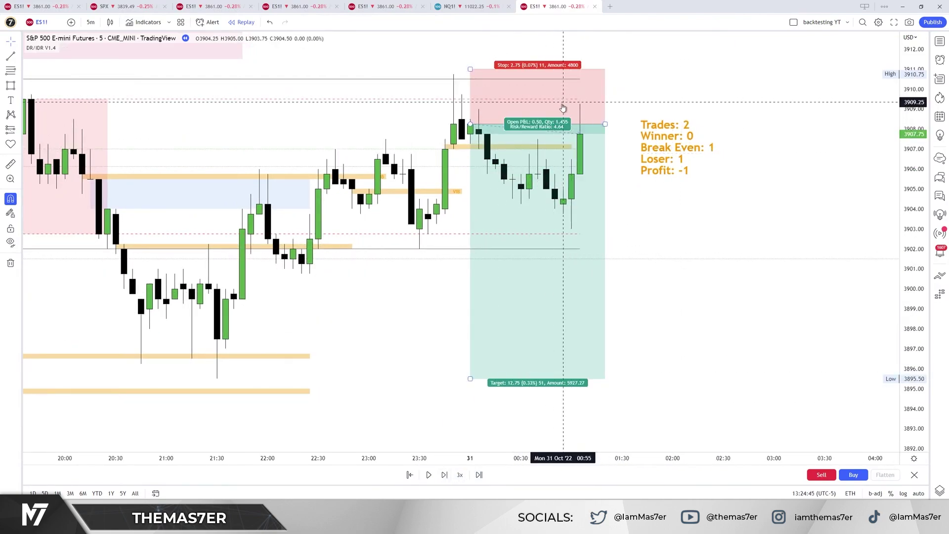
pyautogui.click(444, 475)
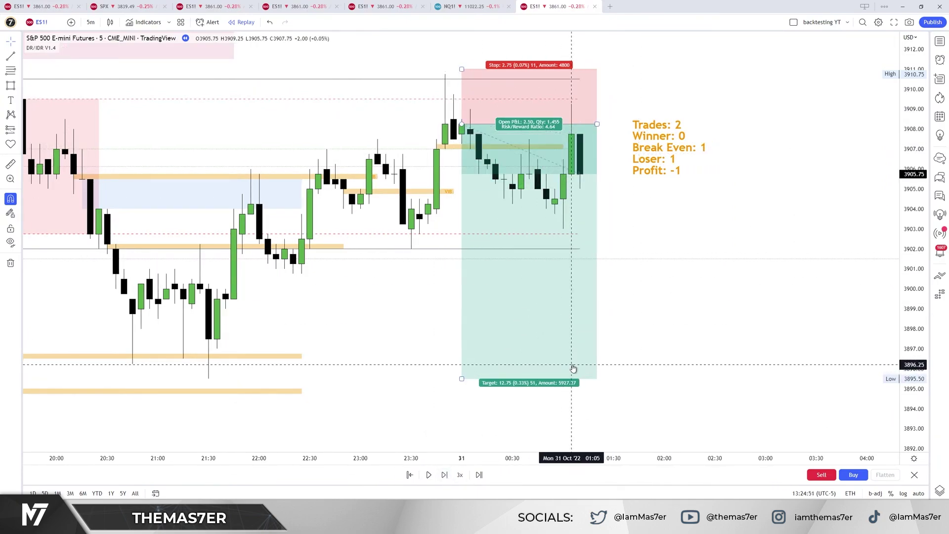
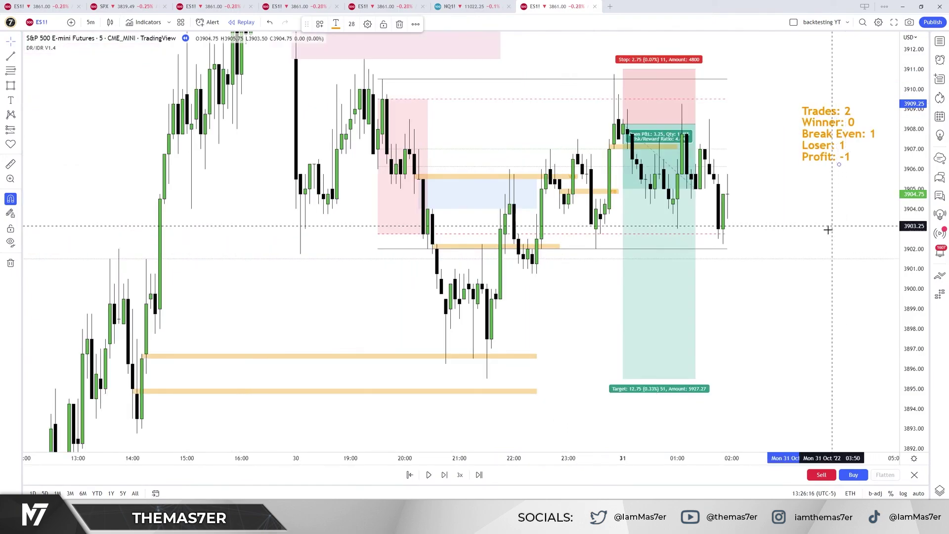
pyautogui.scroll(3, 640, 458)
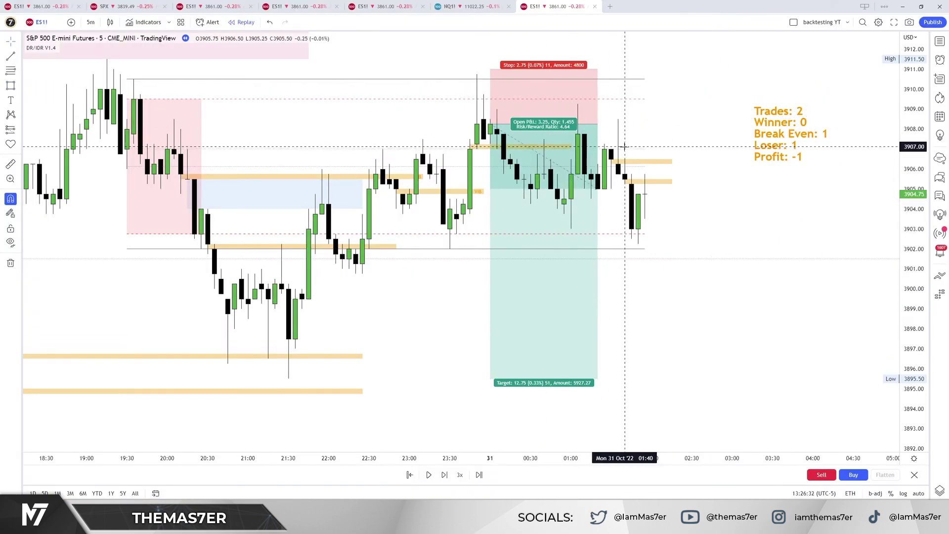
# Draw a trend line at 3908.25 from 01:20 to 02:35 and step the replay forward to the 02:25 candle
pyautogui.click(598, 124)
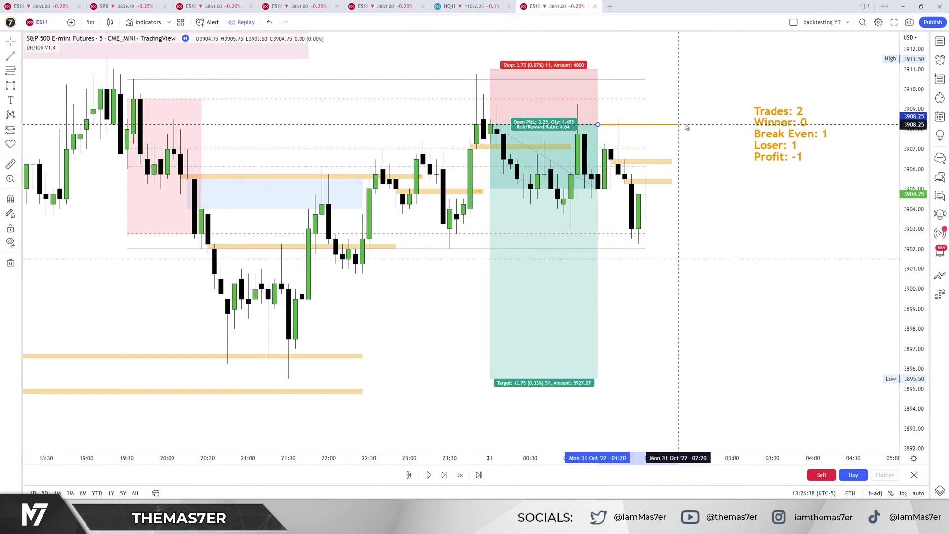
pyautogui.click(697, 202)
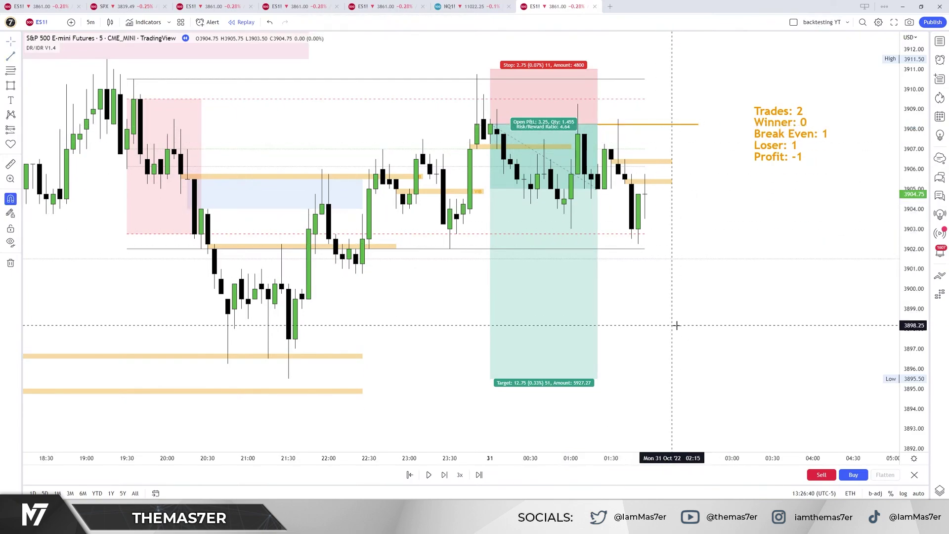
pyautogui.click(444, 474)
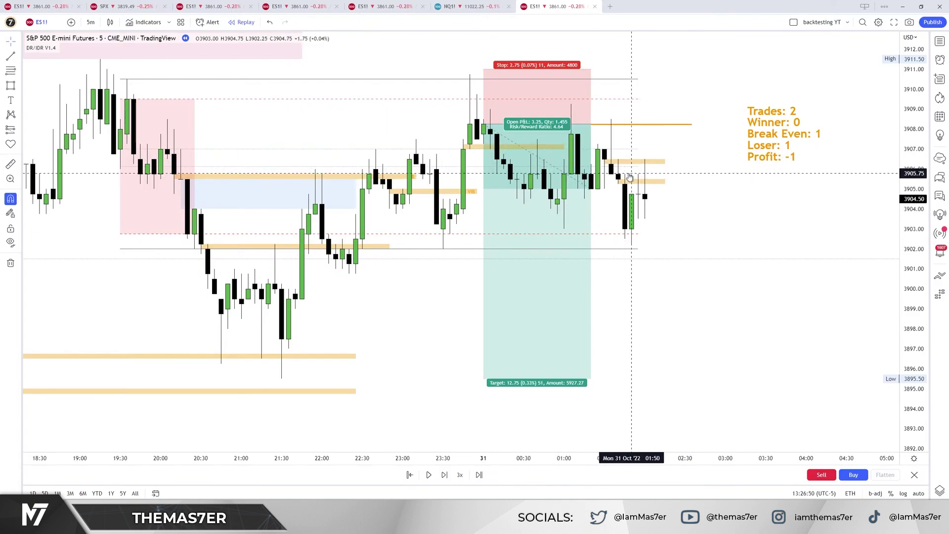
pyautogui.hotkey('shift', 'Right')
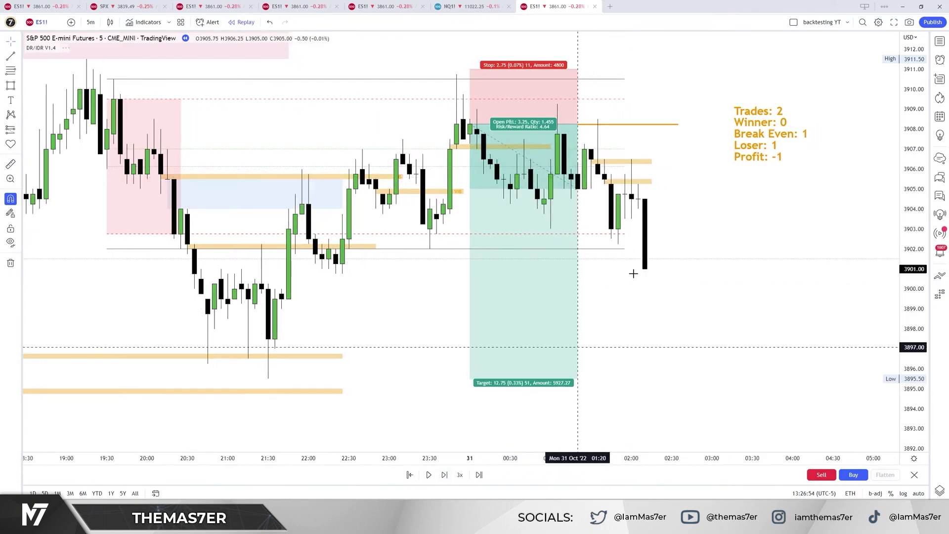
pyautogui.hotkey('shift', 'Right')
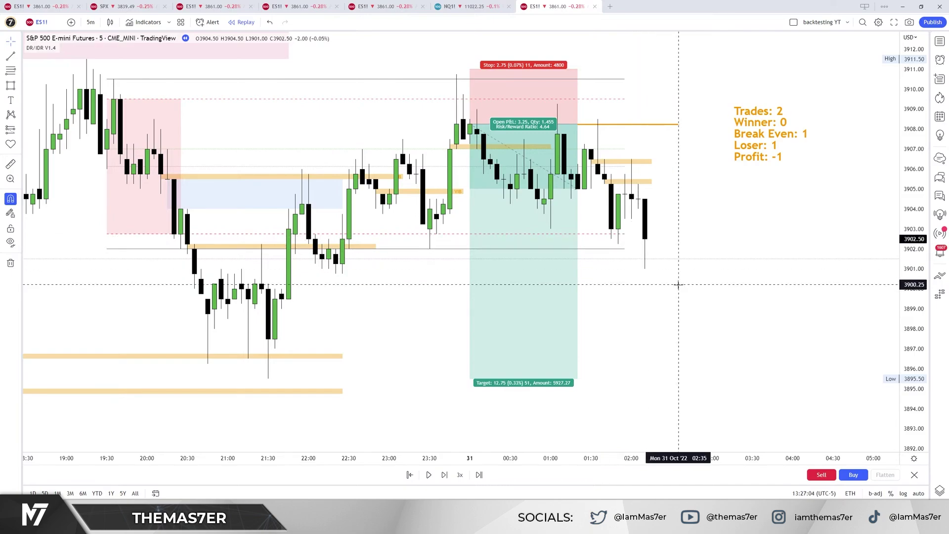
pyautogui.hotkey('shift', 'Right')
pyautogui.hotkey('shift', 'Right')
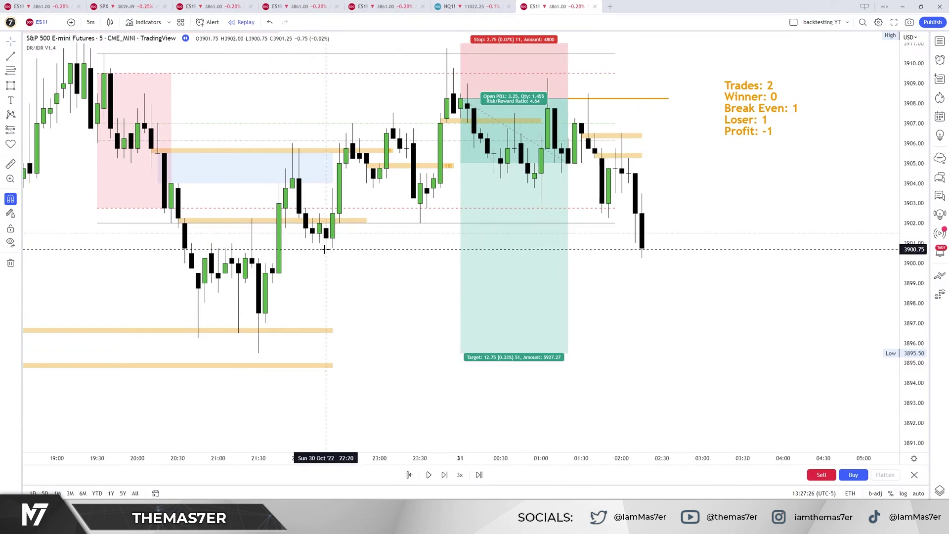
pyautogui.hotkey('shift', 'Right')
pyautogui.hotkey('shift', 'Right')
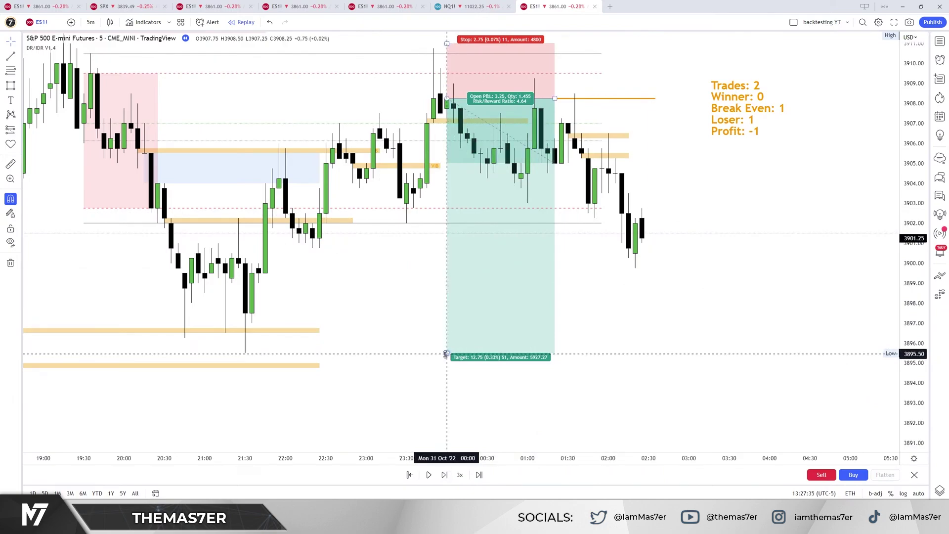
# Step the replay forward to the 03:30 candle to follow price towards the short position's 3895.50 target
pyautogui.moveTo(446, 353)
pyautogui.mouseDown()
pyautogui.moveTo(467, 209)
pyautogui.moveTo(453, 353)
pyautogui.mouseUp()
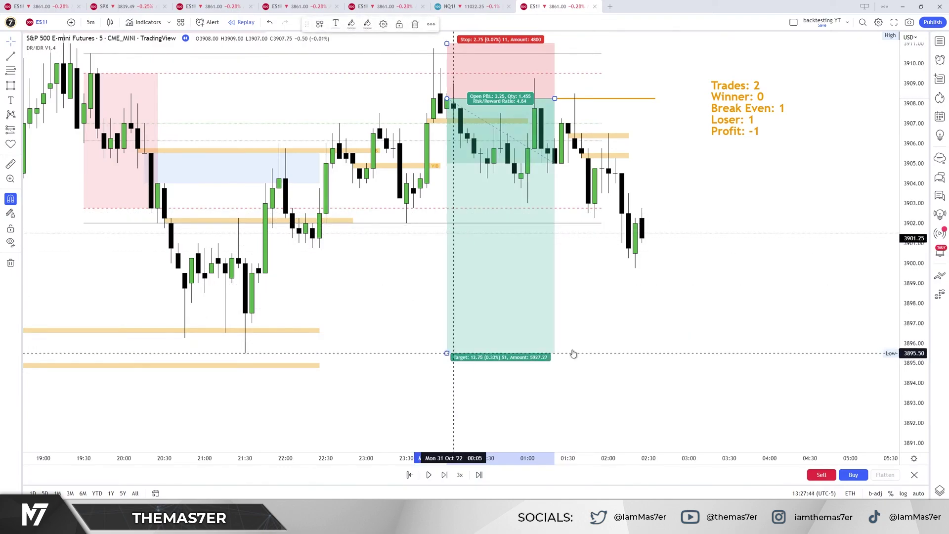
pyautogui.click(444, 475)
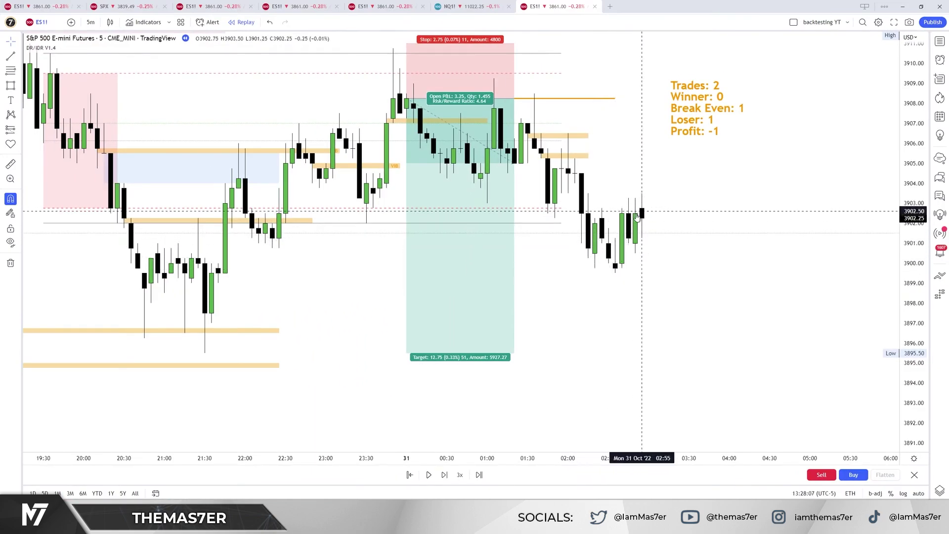
pyautogui.click(444, 475)
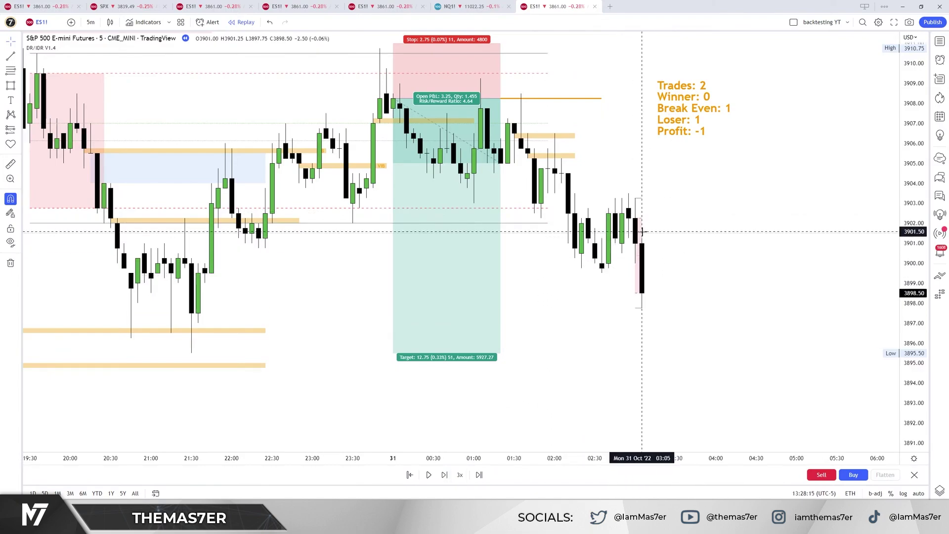
pyautogui.hotkey('shift', 'Right')
pyautogui.hotkey('shift', 'Right')
pyautogui.click(430, 341)
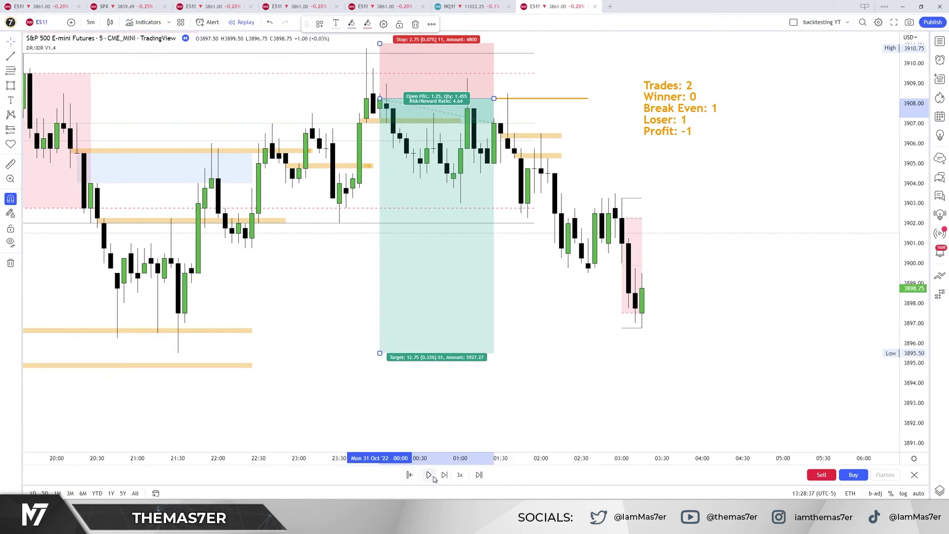
pyautogui.hotkey('shift', 'Right')
# Draw a trend line at 3896.25 from the 20:45 low to 04:00 and apply the REL SSL drawing template
pyautogui.hotkey('alt', 't')
pyautogui.click(97, 338)
pyautogui.click(675, 338)
pyautogui.click(319, 24)
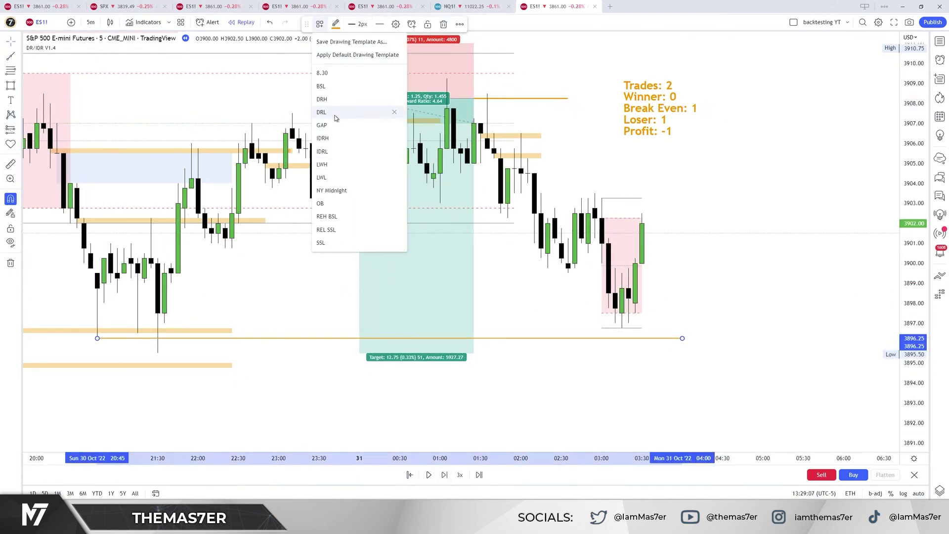
pyautogui.click(336, 116)
pyautogui.click(642, 384)
# Step the replay forward to the 03:55 candle and move the trade tally text clear of the new range box
pyautogui.click(445, 475)
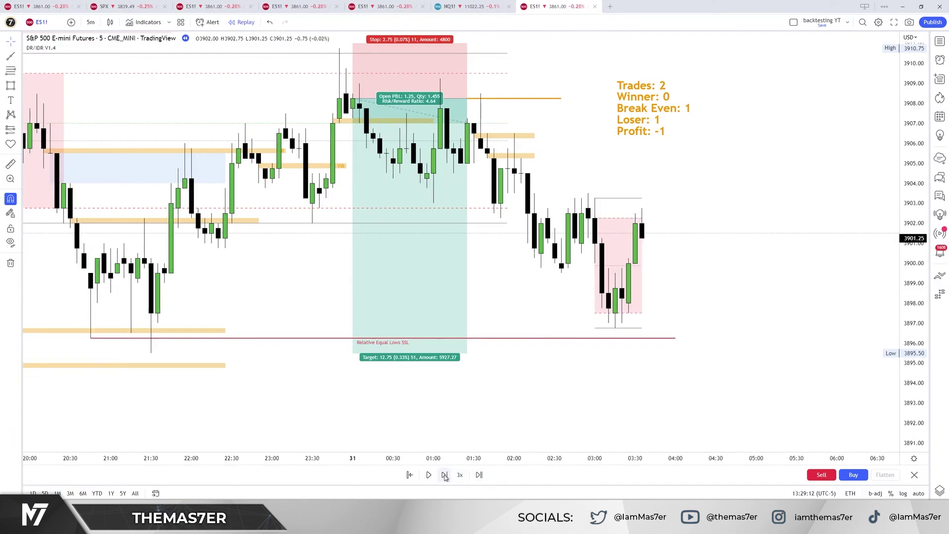
pyautogui.click(444, 475)
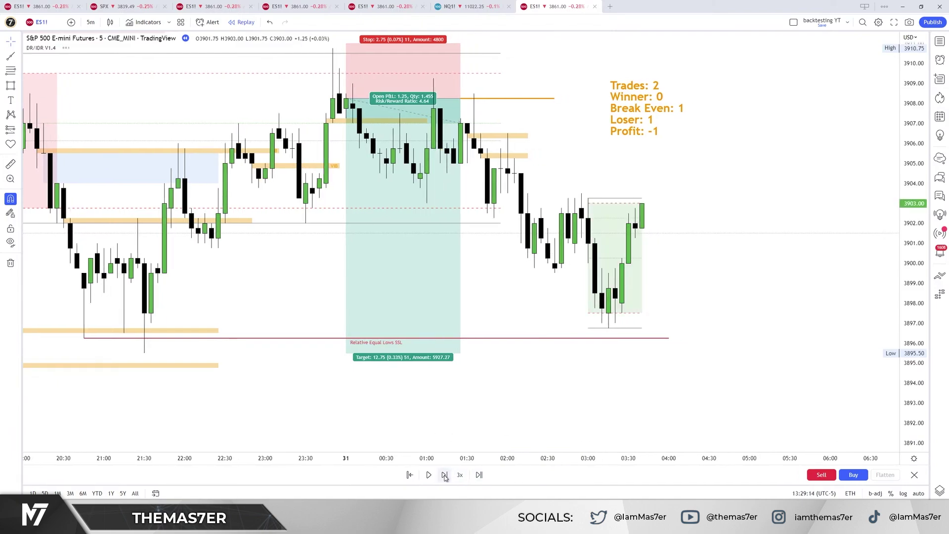
pyautogui.click(445, 475)
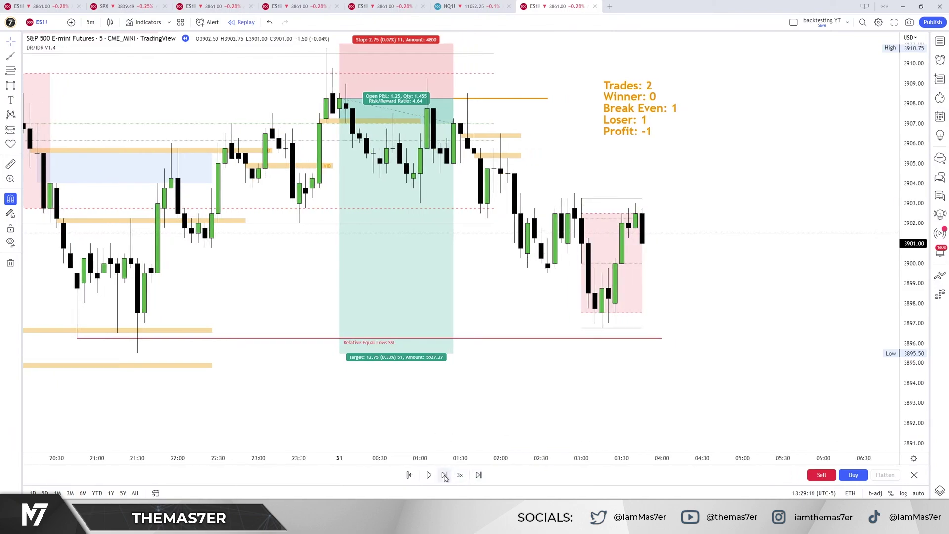
pyautogui.click(444, 475)
pyautogui.click(444, 475)
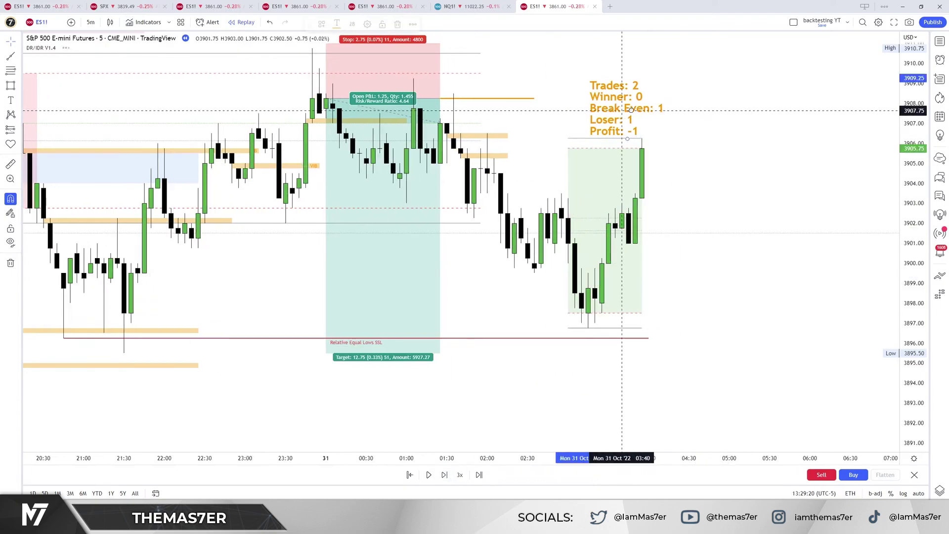
pyautogui.moveTo(608, 109); pyautogui.dragTo(770, 112)
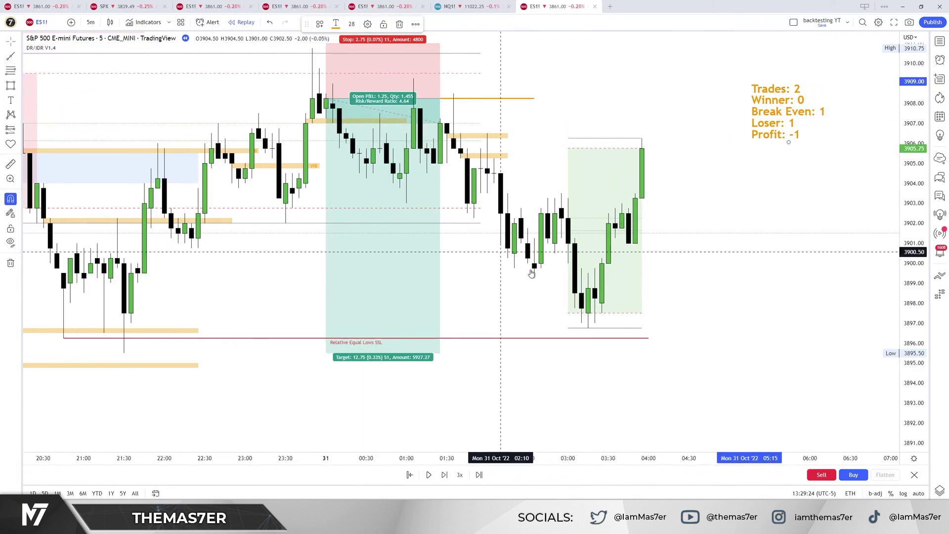
# Draw a trend line at 3906.25 from 02:30 to 04:35 and extend the gap zone just above it to 04:35
pyautogui.click(18, 56)
pyautogui.click(54, 70)
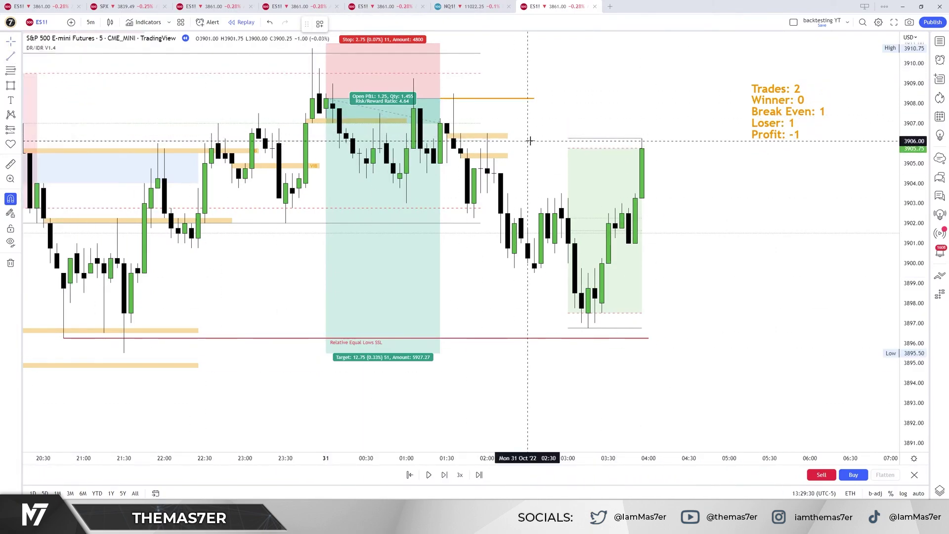
pyautogui.click(529, 140)
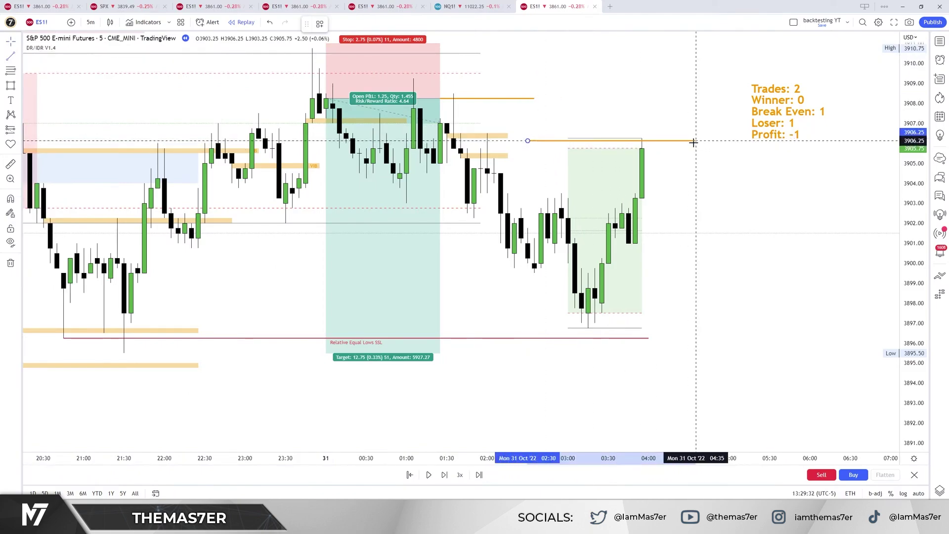
pyautogui.click(695, 141)
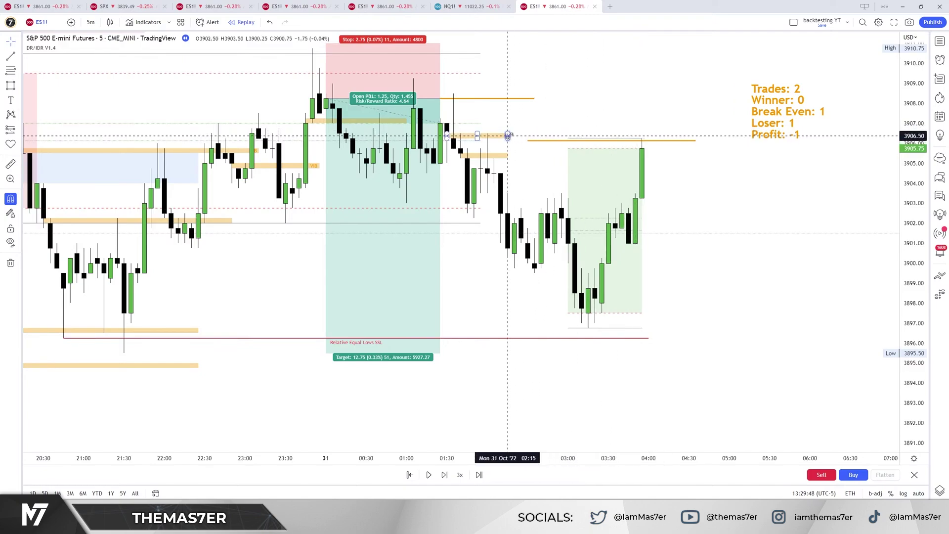
pyautogui.moveTo(508, 136); pyautogui.dragTo(682, 136)
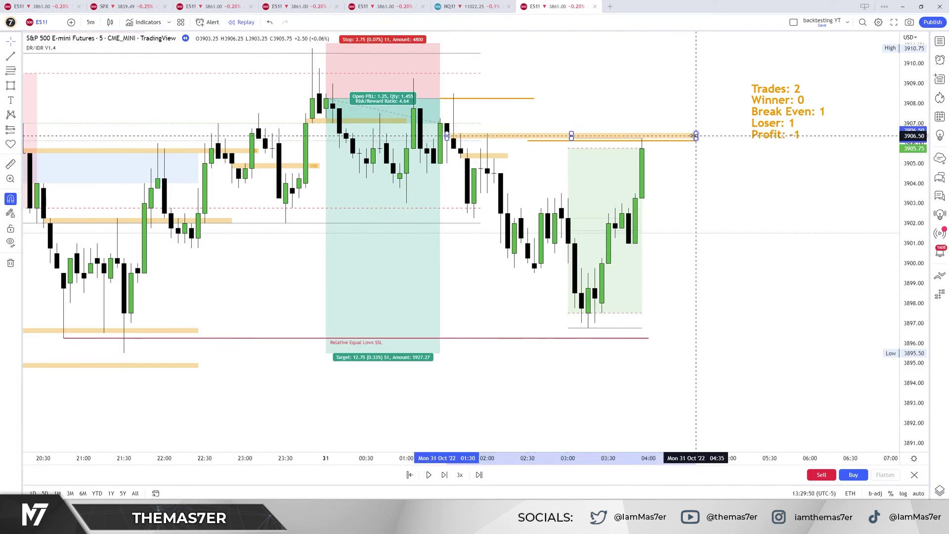
# Examine the 02:00 candle against the gap zone near 3906.50 and the price action leading up to 03:55
pyautogui.moveTo(910, 303); pyautogui.dragTo(758, 367)
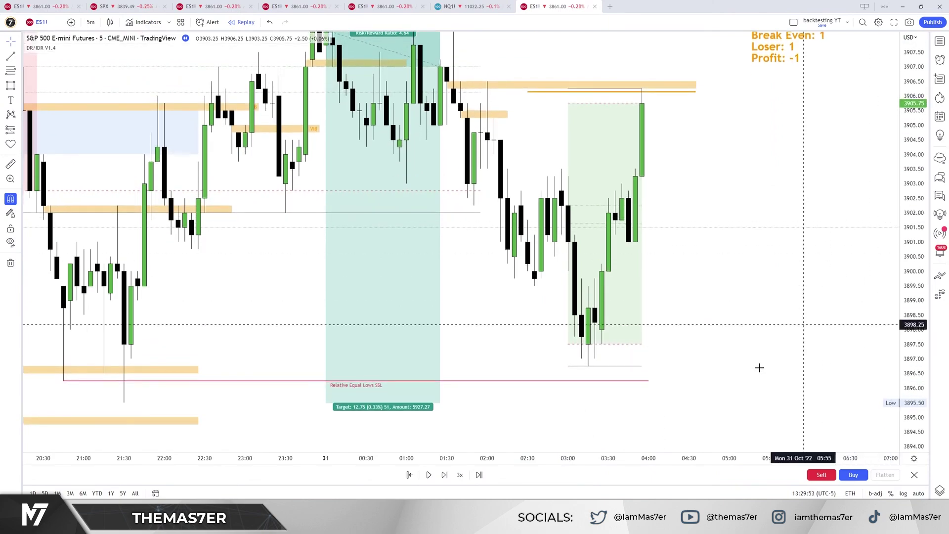
pyautogui.moveTo(699, 458); pyautogui.dragTo(845, 277)
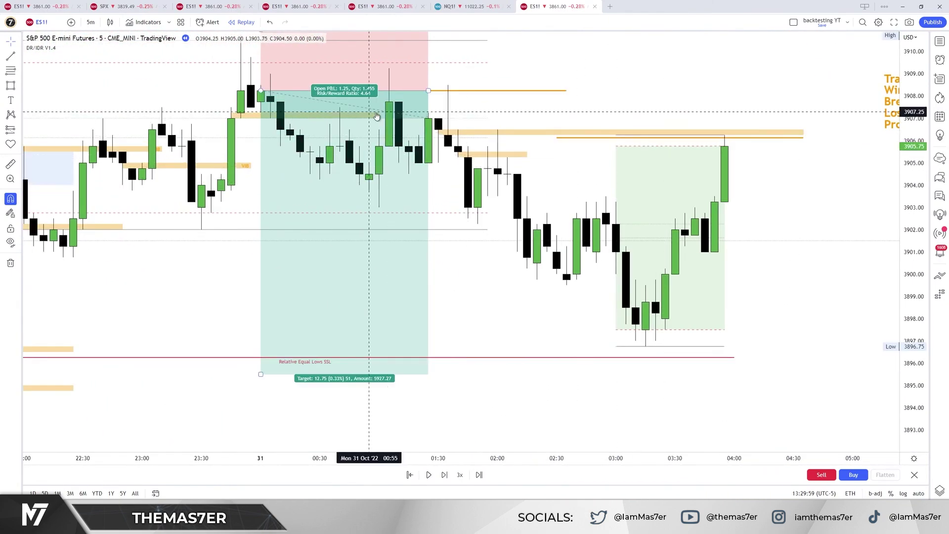
pyautogui.moveTo(843, 233); pyautogui.dragTo(825, 218)
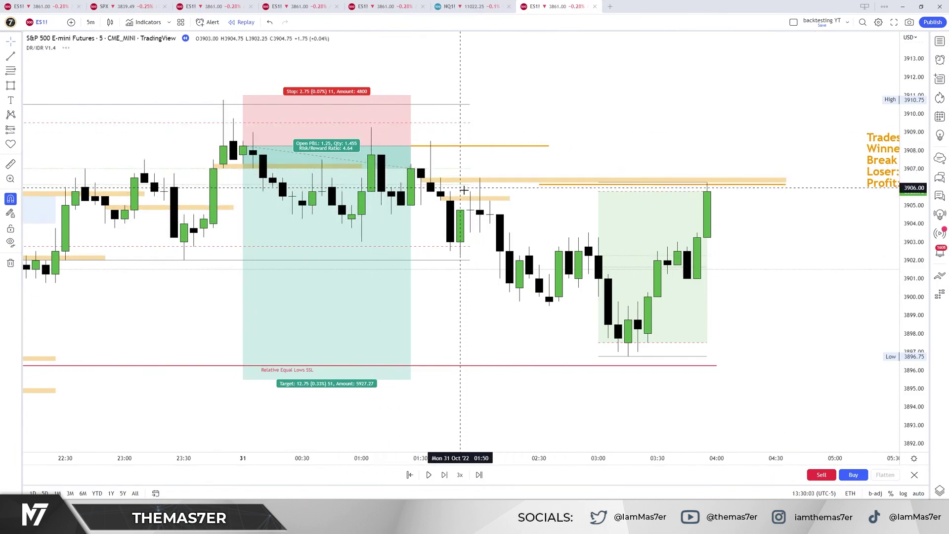
pyautogui.click(479, 181)
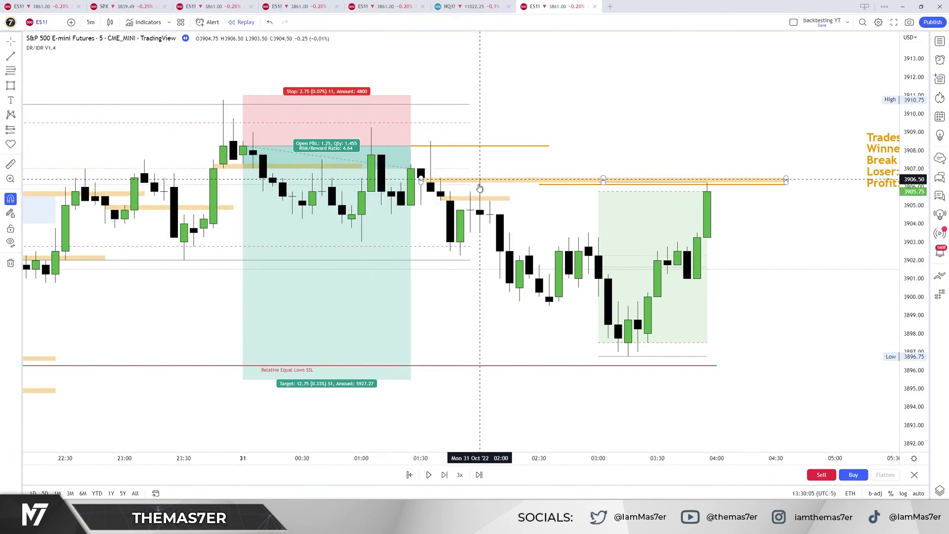
pyautogui.click(483, 191)
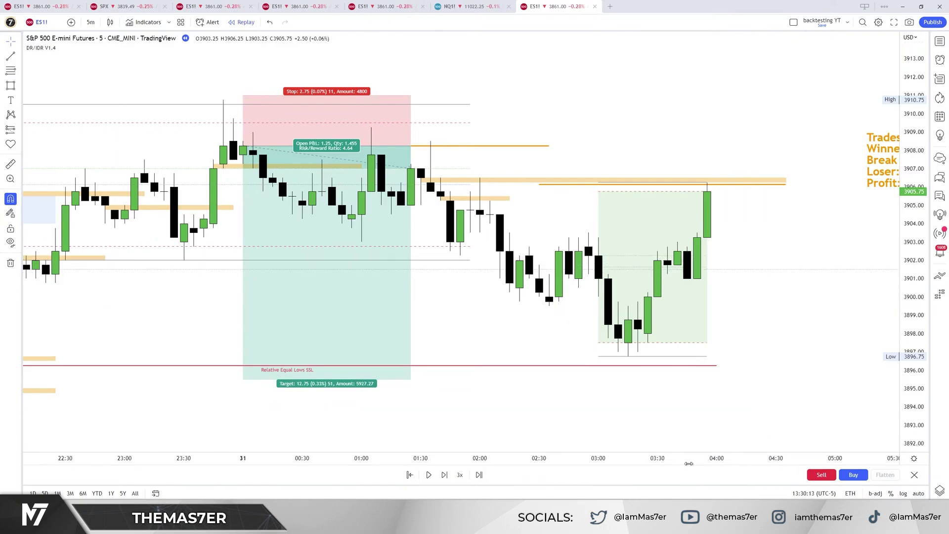
pyautogui.scroll(-2, 805, 321)
pyautogui.moveTo(805, 360); pyautogui.dragTo(676, 353)
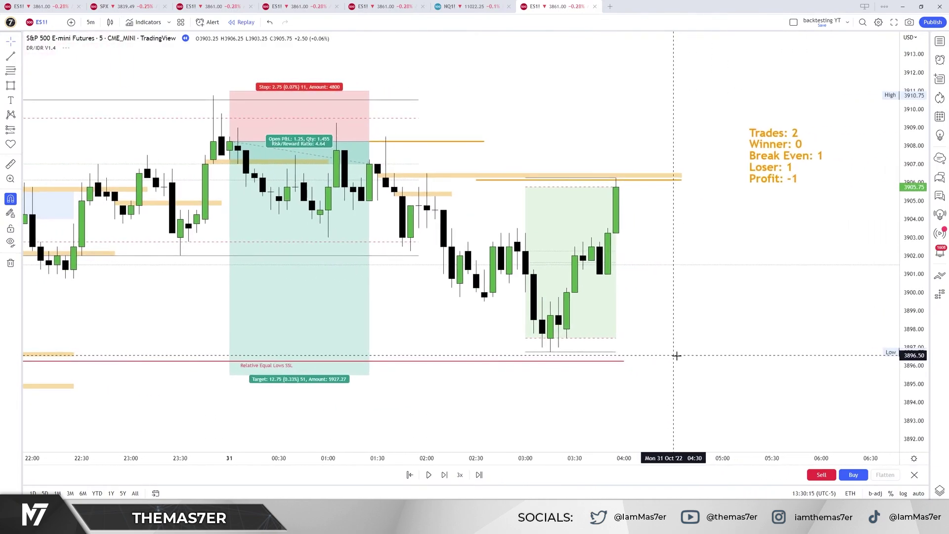
pyautogui.click(282, 171)
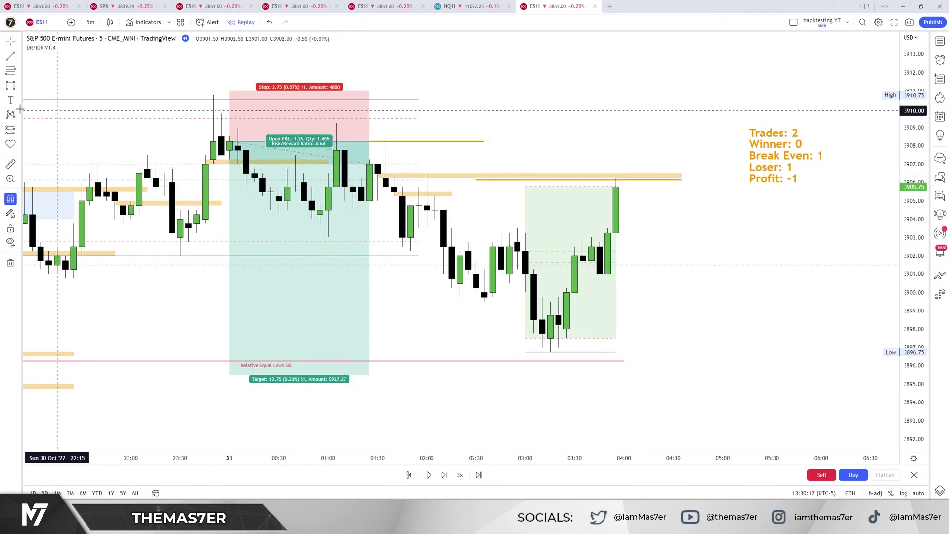
# Place a short position at 3905.75 from 04:05 with a 1.25-point stop at 3907.00 and a 10.25-point target at 3895.50
pyautogui.click(20, 131)
pyautogui.click(57, 147)
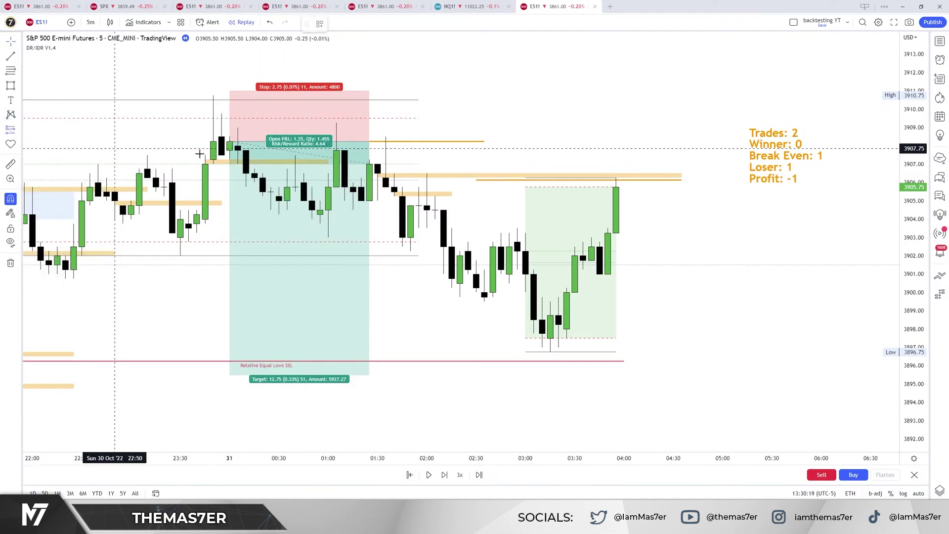
pyautogui.click(629, 188)
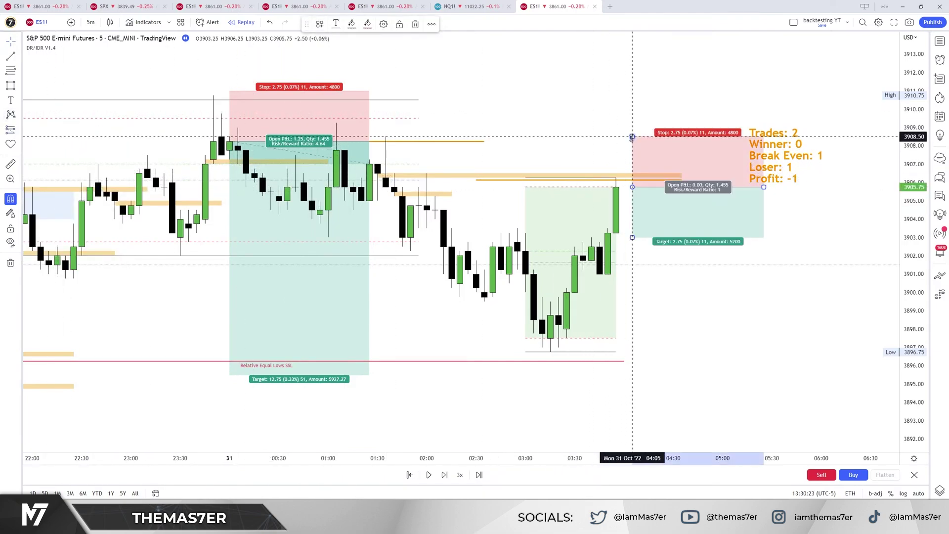
pyautogui.moveTo(631, 128); pyautogui.dragTo(624, 166)
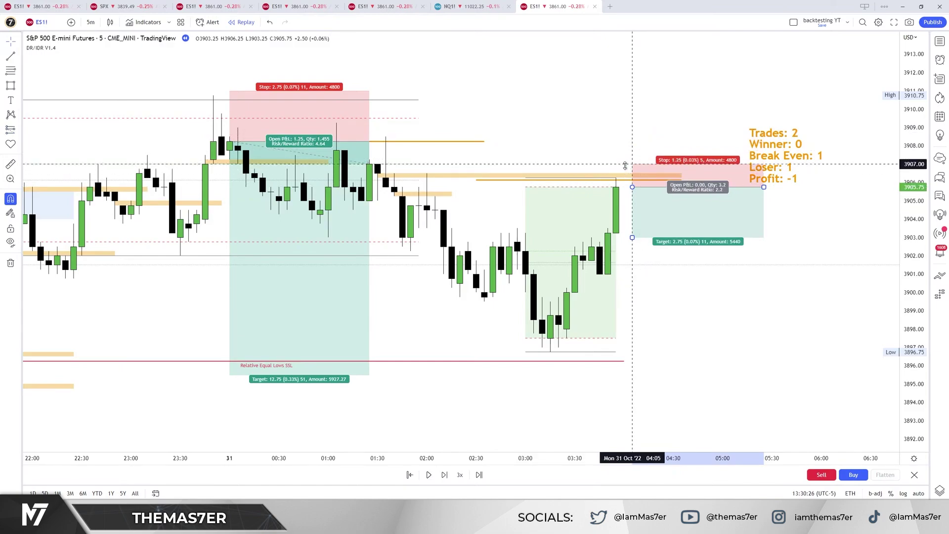
pyautogui.click(630, 127)
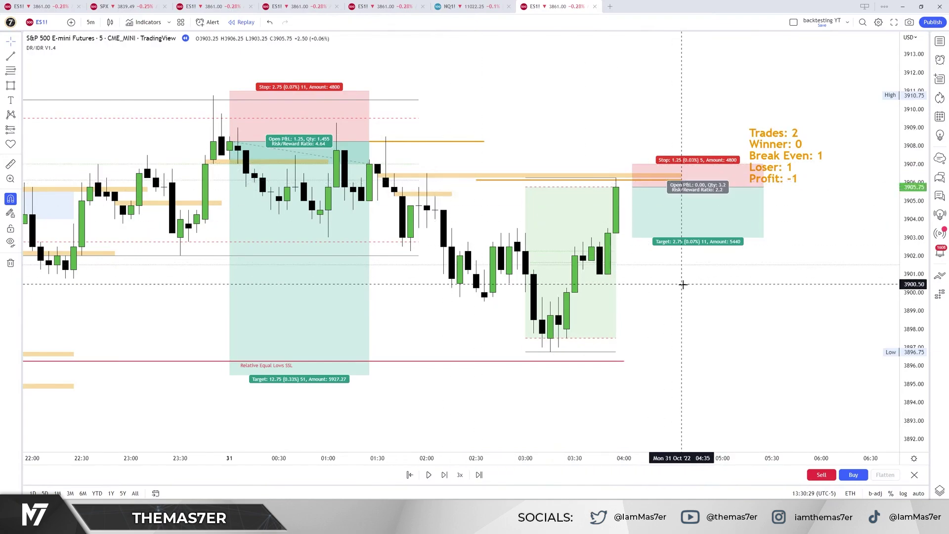
pyautogui.moveTo(632, 238); pyautogui.dragTo(633, 375)
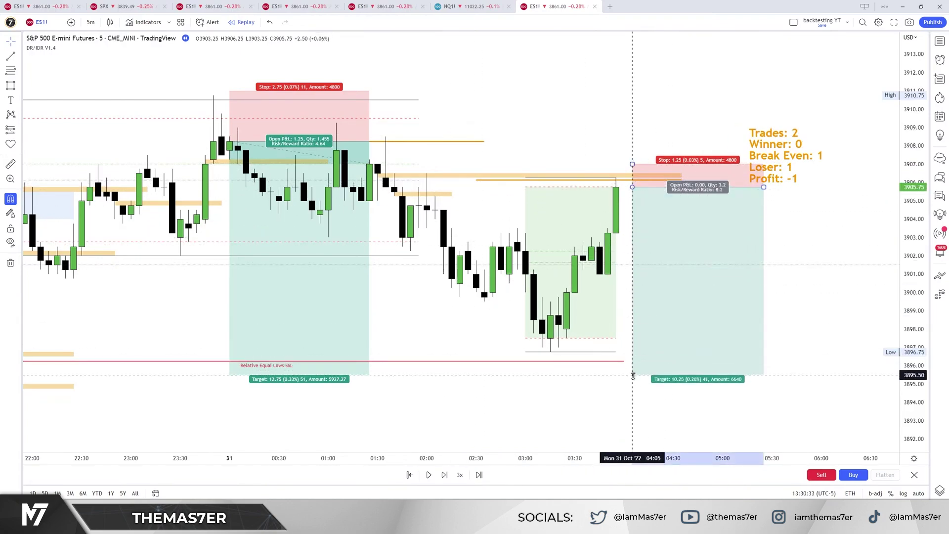
pyautogui.click(813, 286)
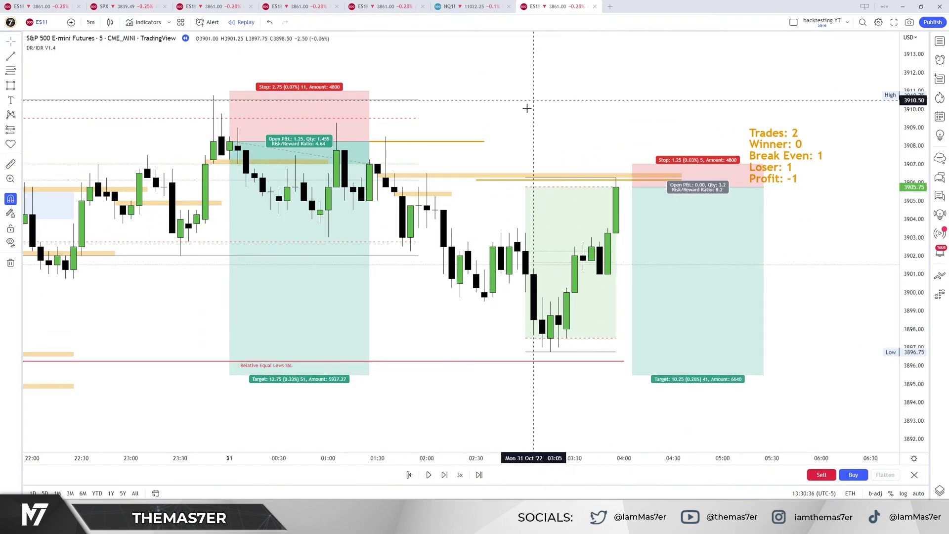
pyautogui.click(306, 117)
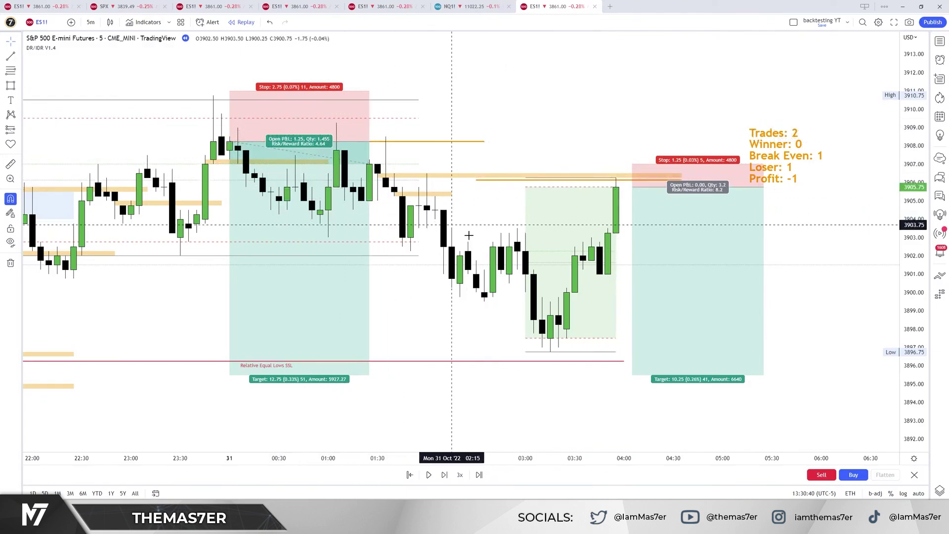
# Move the trade tally text up and clear of the 04:05 short position so the two do not overlap
pyautogui.click(514, 271)
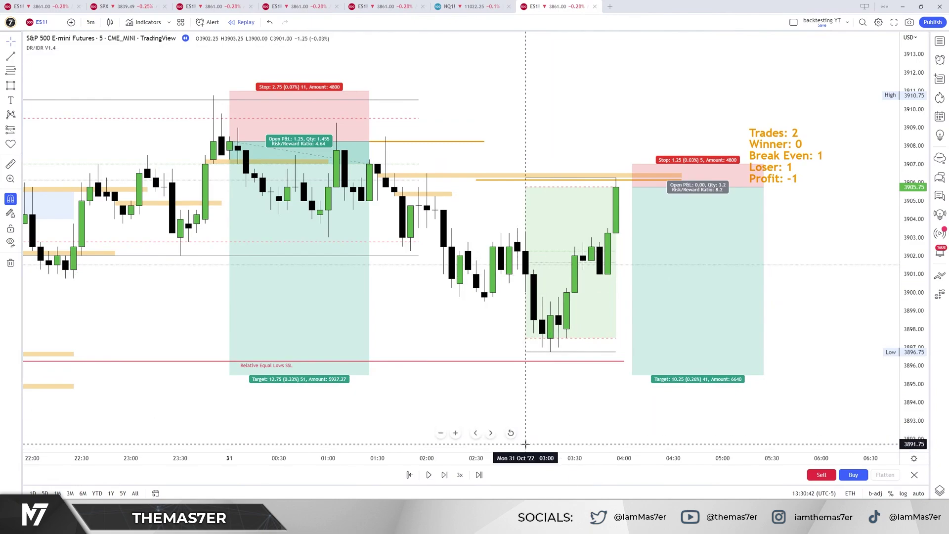
pyautogui.scroll(-5, 722, 434)
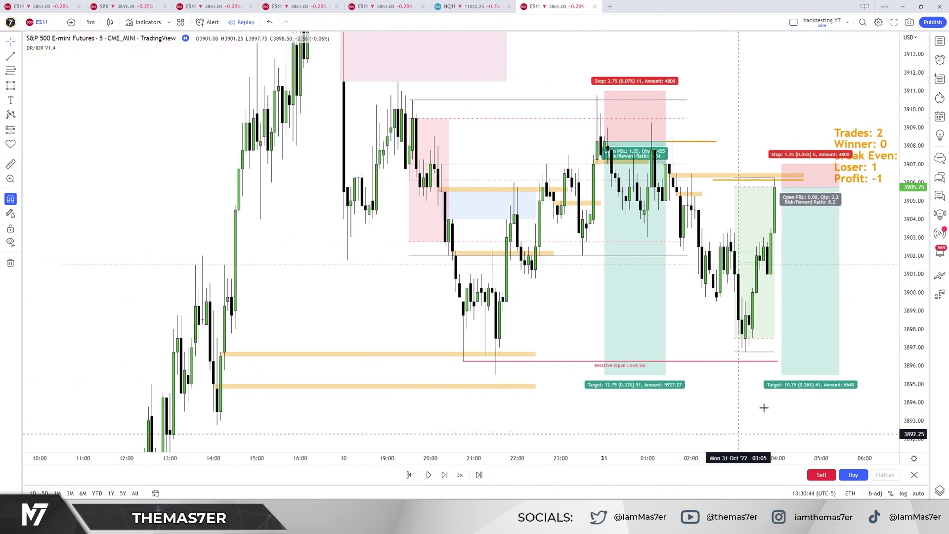
pyautogui.scroll(2, 713, 459)
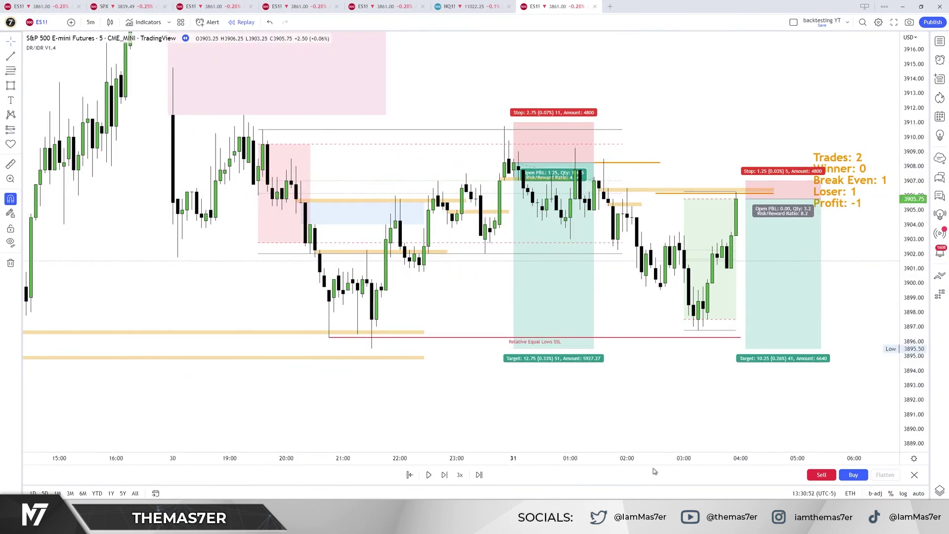
pyautogui.scroll(1, 653, 467)
pyautogui.scroll(2, 892, 316)
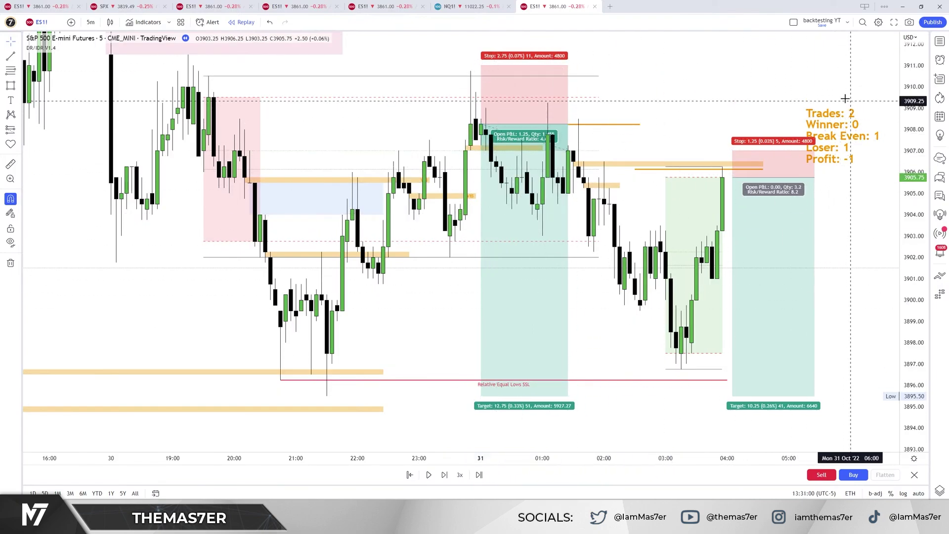
pyautogui.moveTo(828, 140)
pyautogui.mouseDown()
pyautogui.moveTo(848, 117)
pyautogui.moveTo(839, 103)
pyautogui.mouseUp()
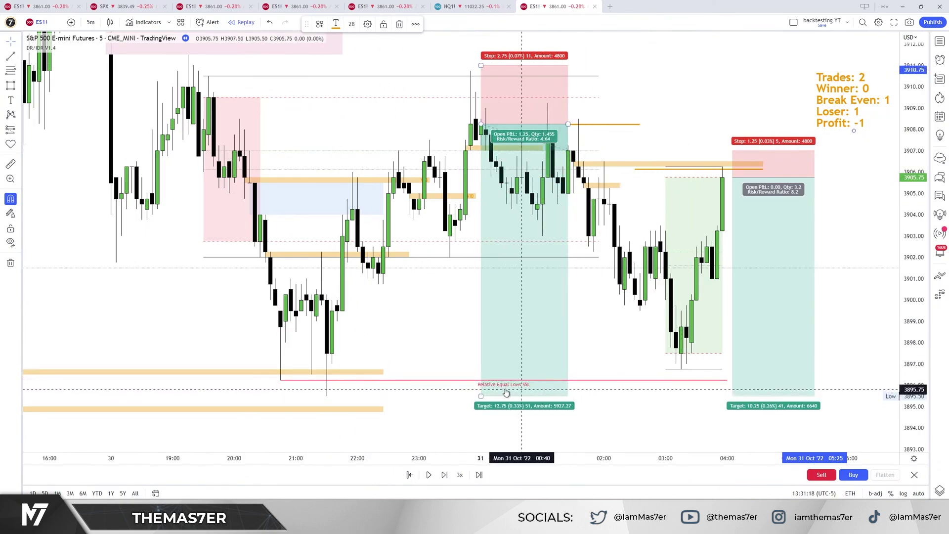
# Review the earlier price action around the short setup and advance the replay one candle to 04:00
pyautogui.moveTo(914, 275)
pyautogui.mouseDown()
pyautogui.moveTo(914, 267)
pyautogui.moveTo(914, 284)
pyautogui.mouseUp()
pyautogui.moveTo(534, 457); pyautogui.dragTo(730, 451)
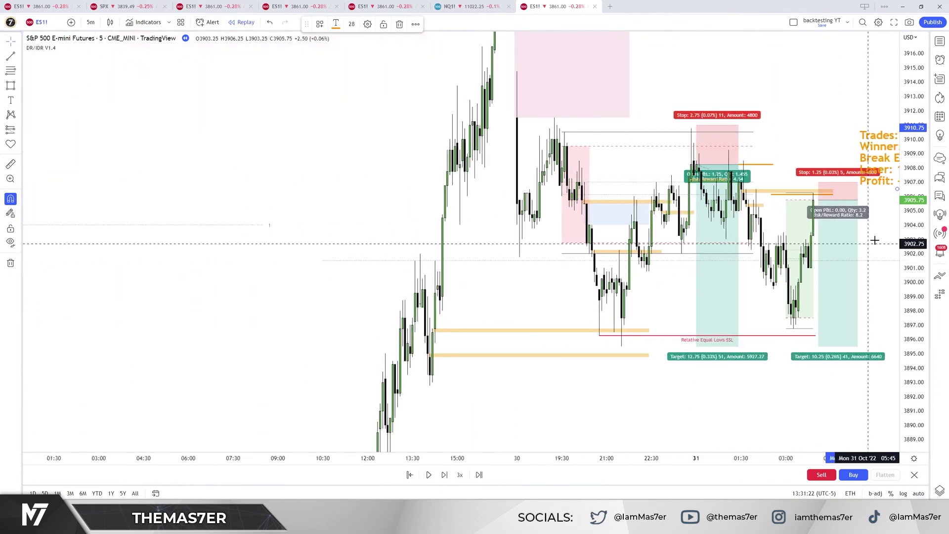
pyautogui.moveTo(914, 240); pyautogui.dragTo(908, 352)
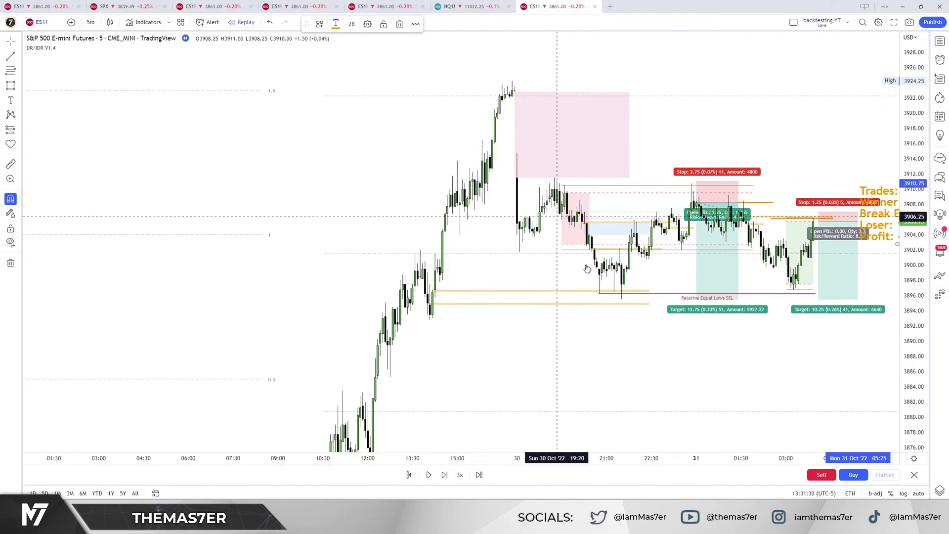
pyautogui.moveTo(685, 458); pyautogui.dragTo(637, 456)
pyautogui.scroll(3, 761, 380)
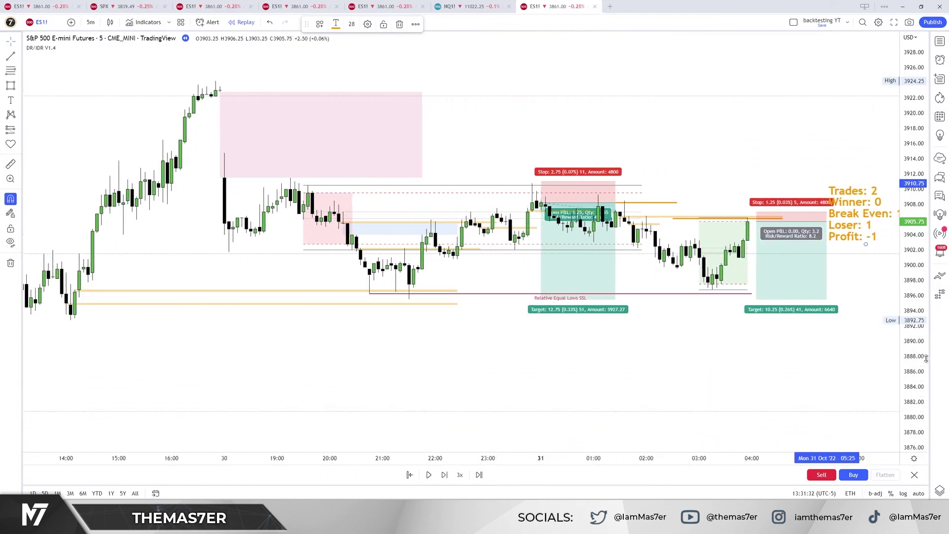
pyautogui.moveTo(669, 393); pyautogui.dragTo(665, 358)
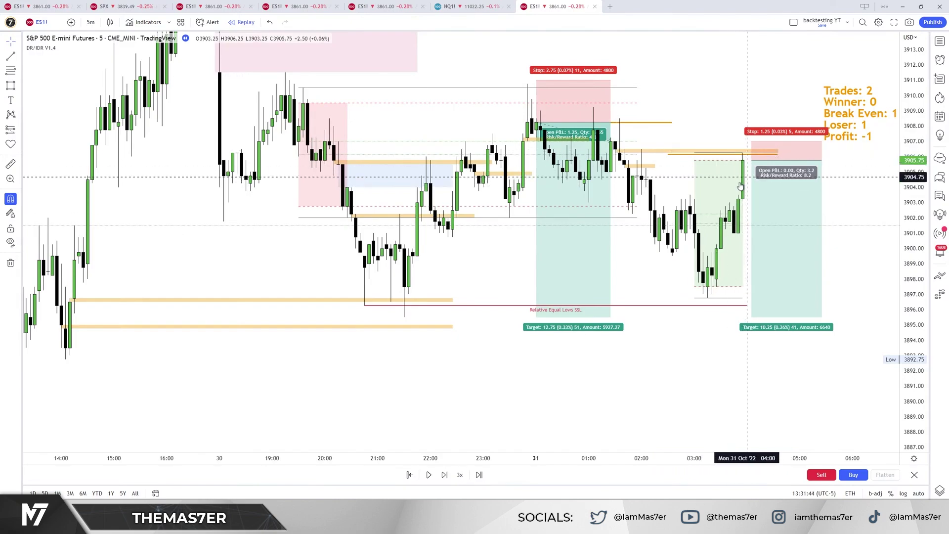
pyautogui.moveTo(698, 456); pyautogui.dragTo(661, 458)
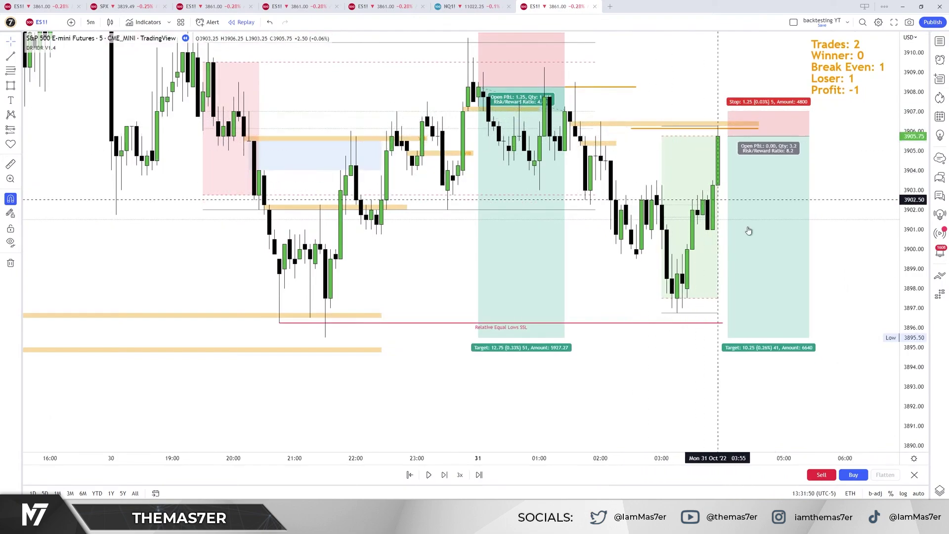
pyautogui.moveTo(637, 381); pyautogui.dragTo(586, 391)
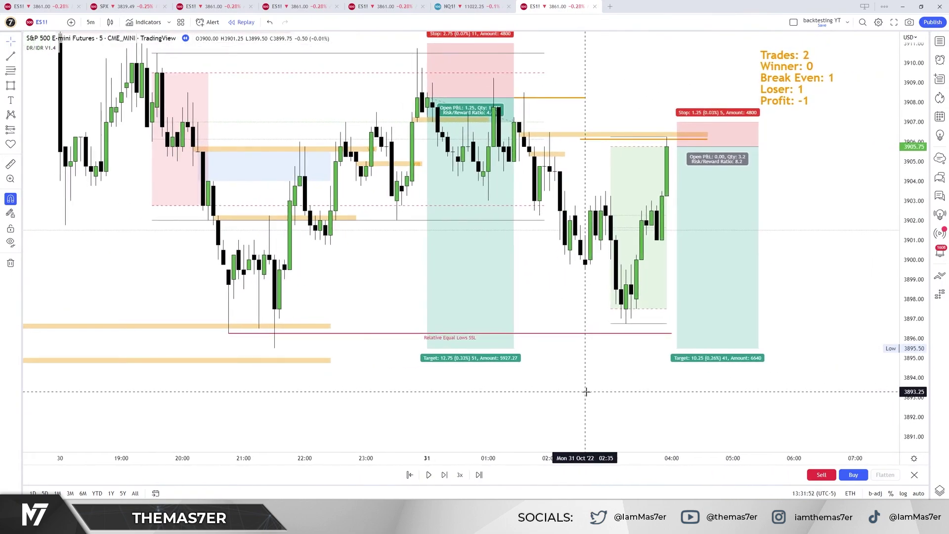
pyautogui.click(443, 476)
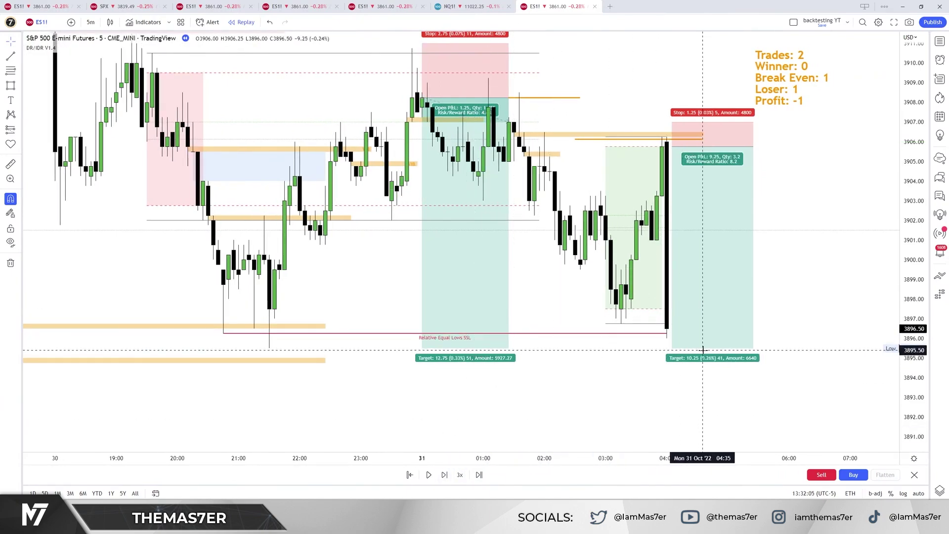
# Advance the replay one more candle to 04:05 to play out the short position against its 3895.50 target
pyautogui.scroll(-5, 707, 352)
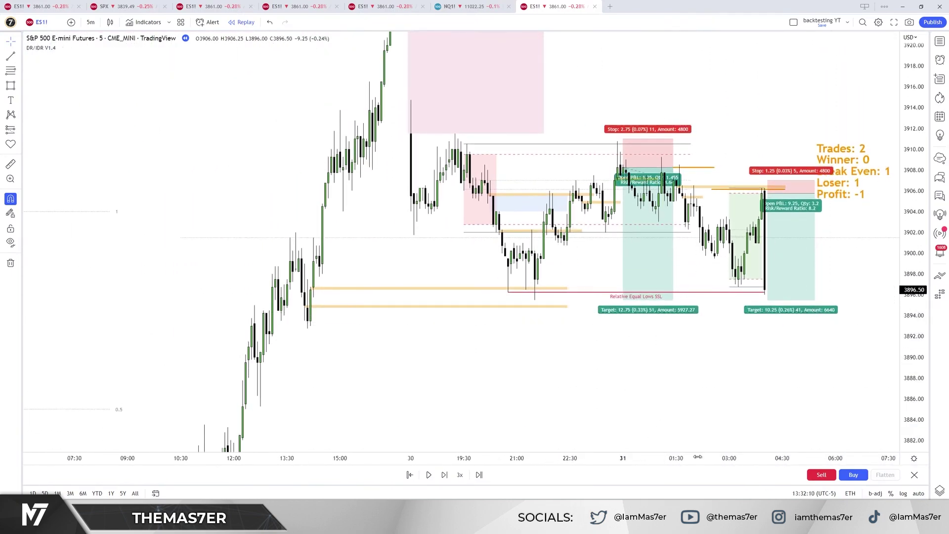
pyautogui.scroll(3, 702, 376)
pyautogui.moveTo(911, 390); pyautogui.dragTo(849, 247)
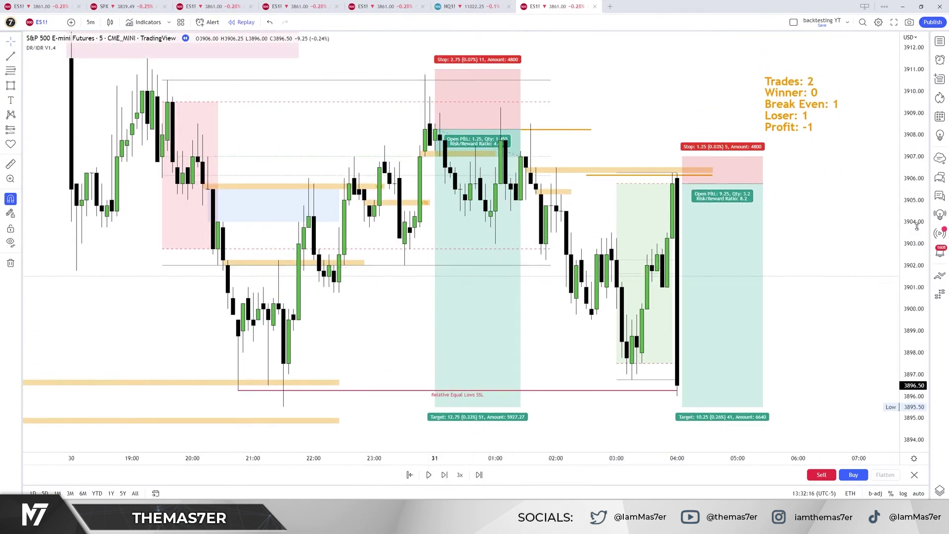
pyautogui.moveTo(843, 284); pyautogui.dragTo(824, 268)
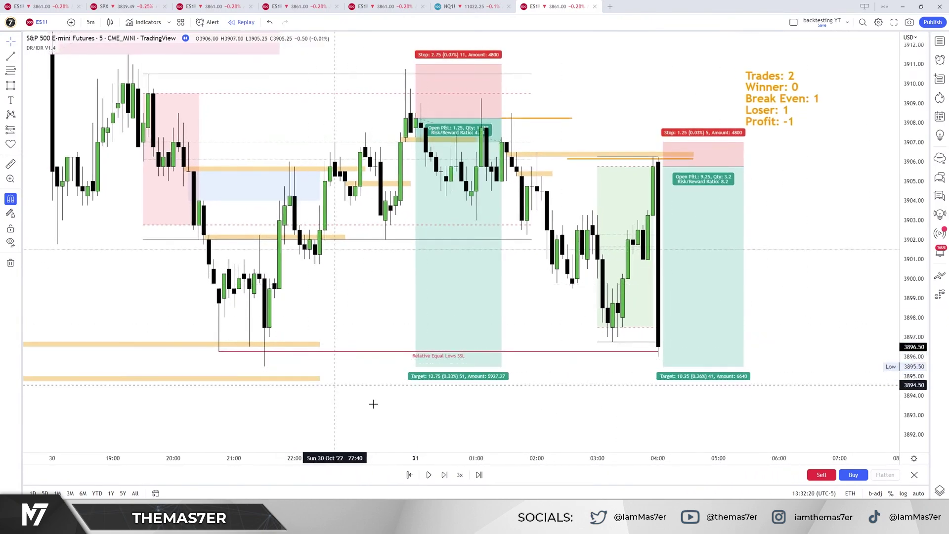
pyautogui.click(444, 475)
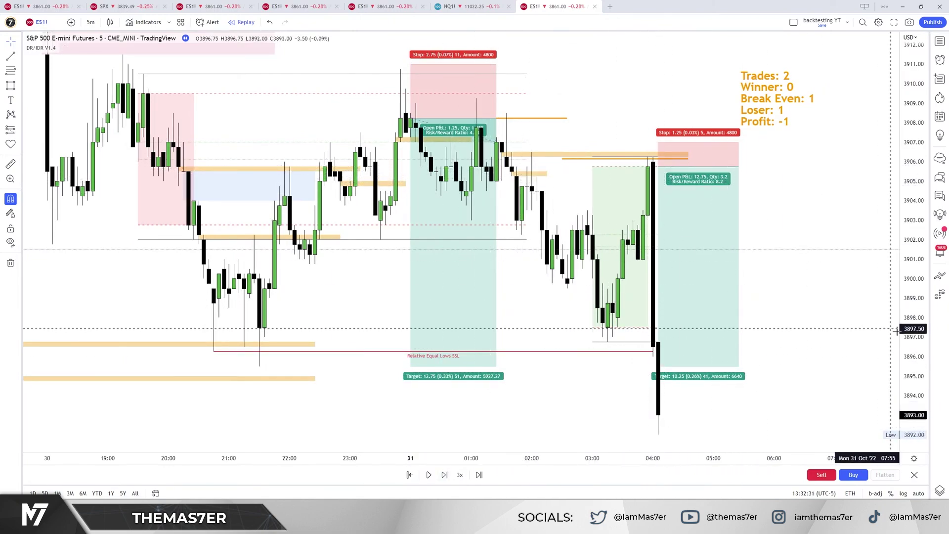
# Update the trade tally text to 4 trades, 2 winners and a profit of +11.5 R
pyautogui.scroll(2, 675, 345)
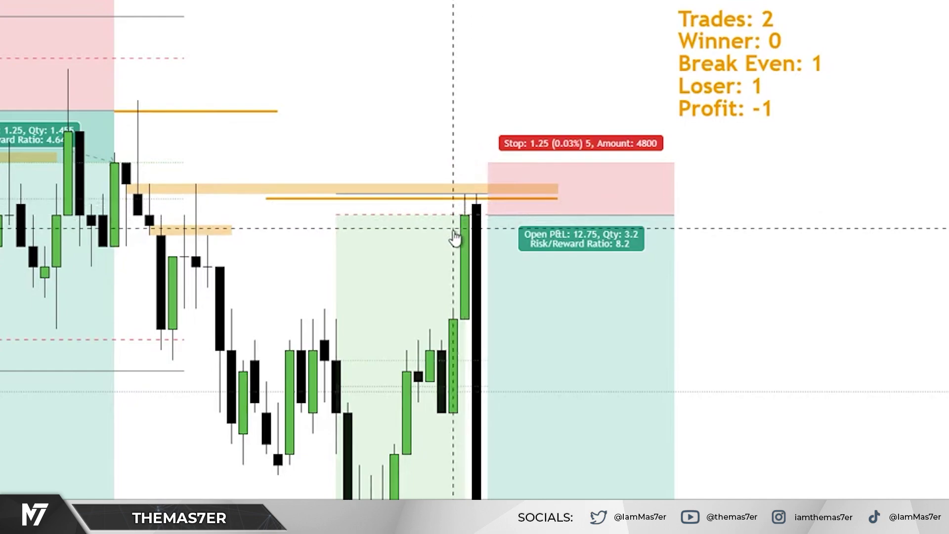
pyautogui.click(441, 188)
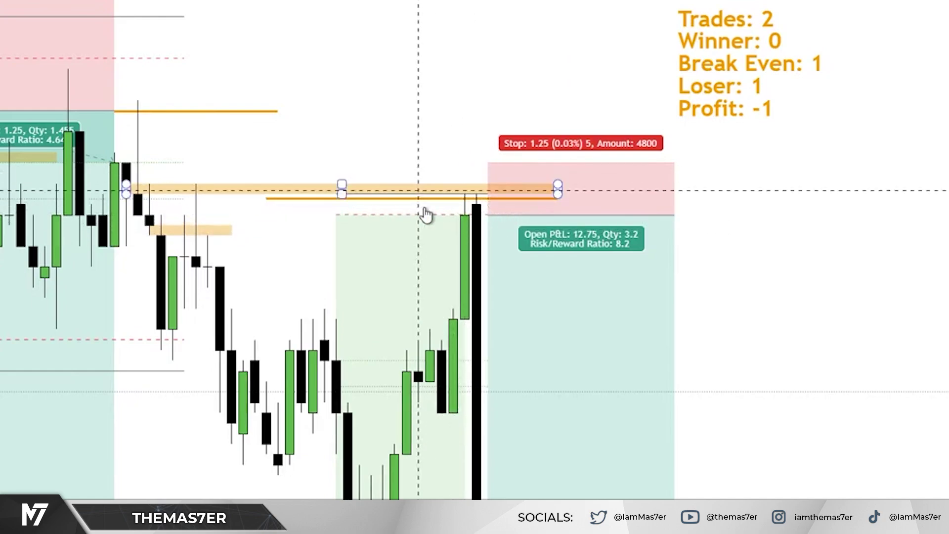
pyautogui.click(440, 213)
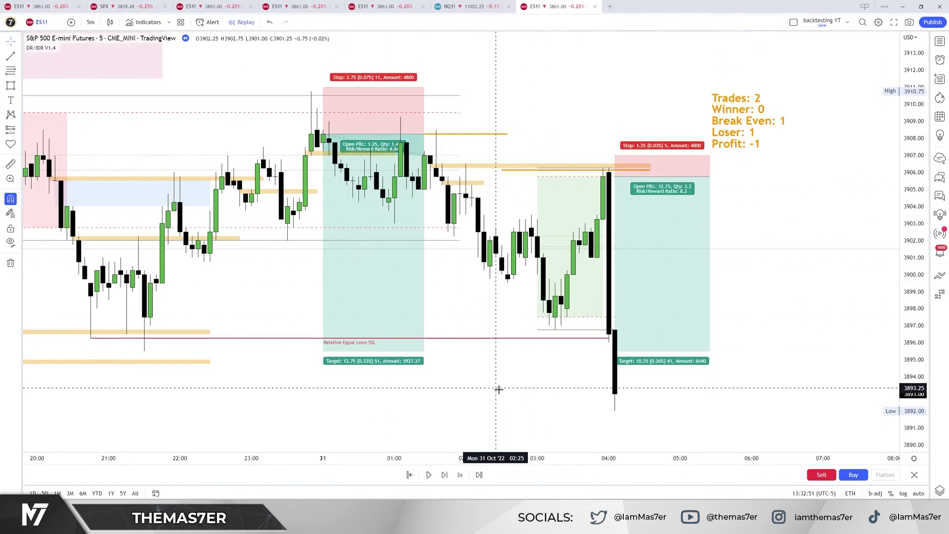
pyautogui.scroll(-1, 511, 461)
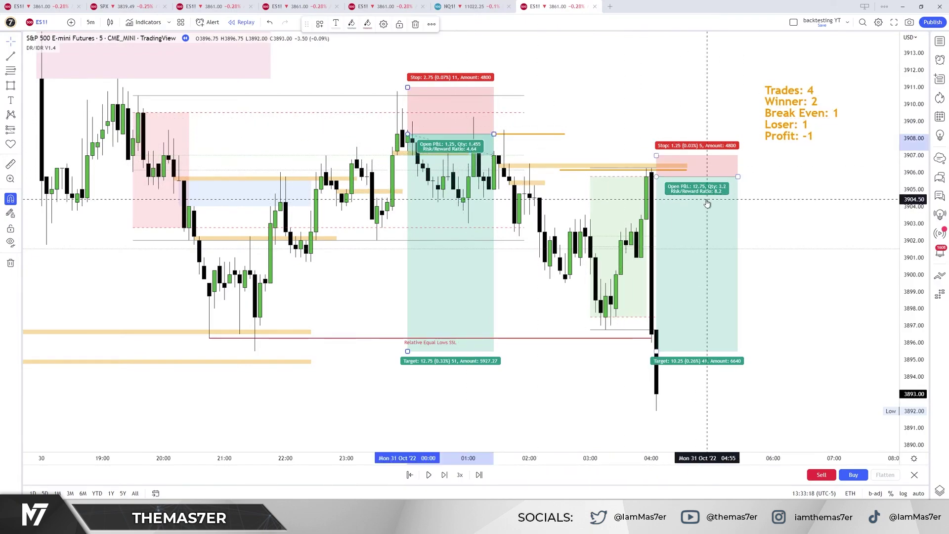
pyautogui.doubleClick(801, 140)
pyautogui.click(447, 256)
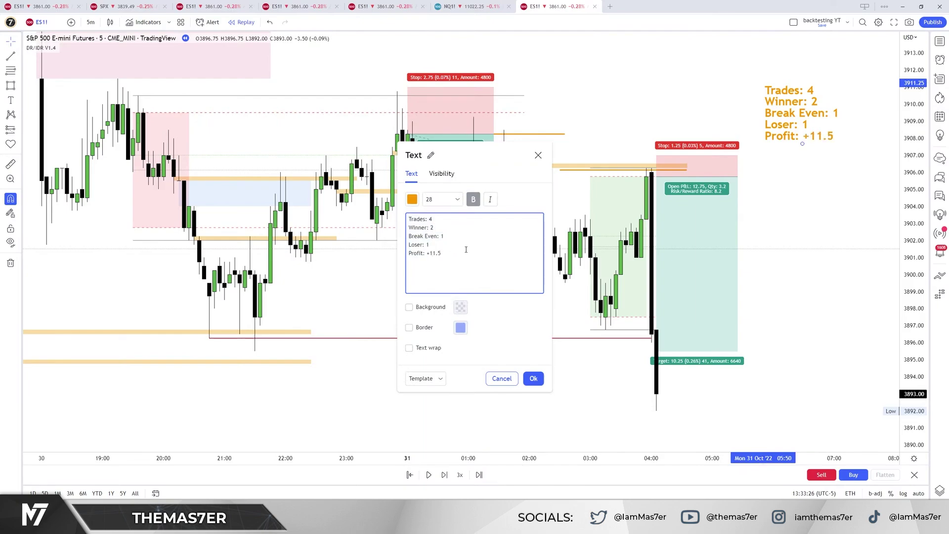
pyautogui.click(532, 378)
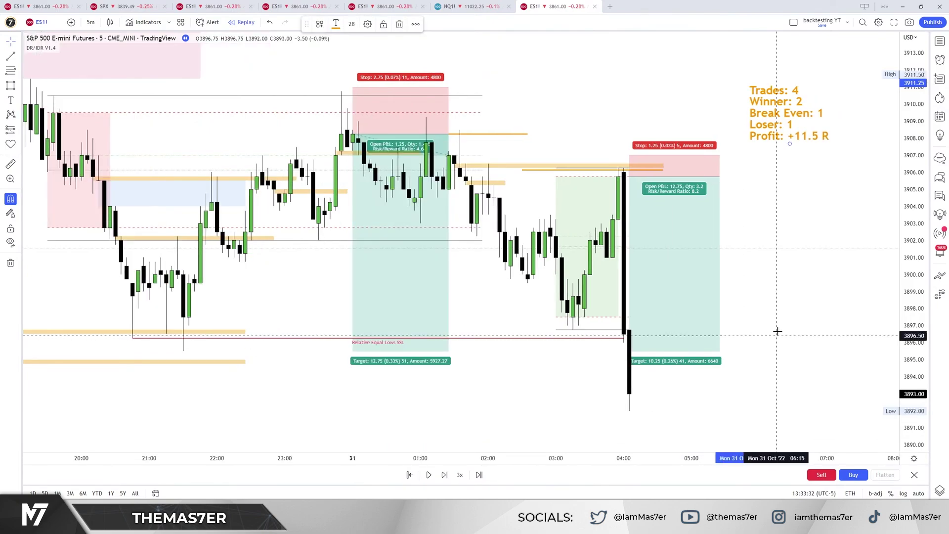
# Try stops of 3.00, 1.00, 4.00 and 2.00 points on the 04:05 short position and return the stop to 1.25 points
pyautogui.scroll(2, 788, 318)
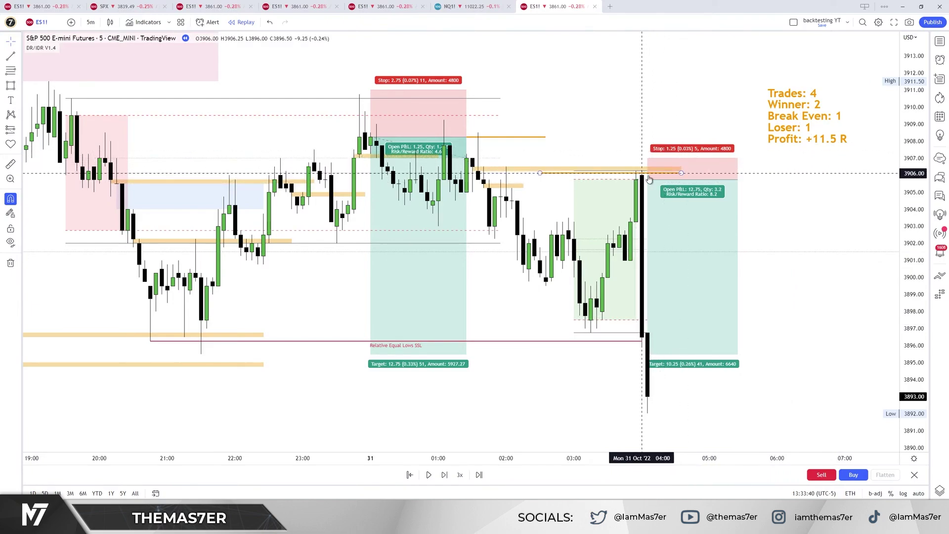
pyautogui.moveTo(648, 158); pyautogui.dragTo(646, 127)
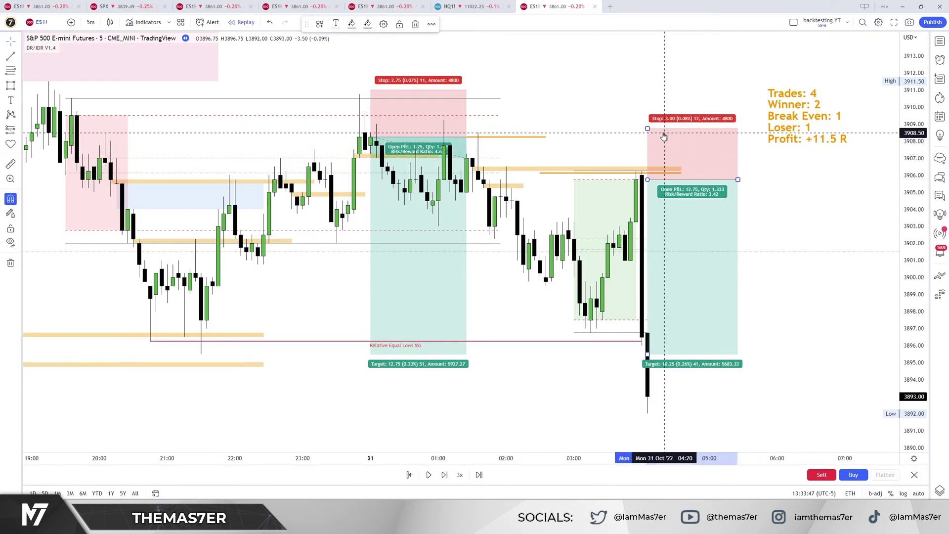
pyautogui.moveTo(647, 128); pyautogui.dragTo(651, 164)
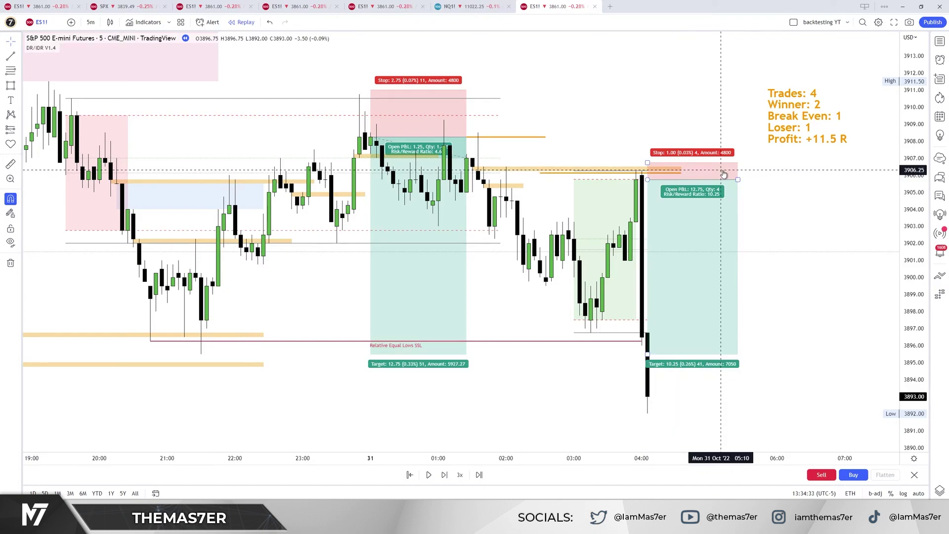
pyautogui.moveTo(647, 162); pyautogui.dragTo(641, 97)
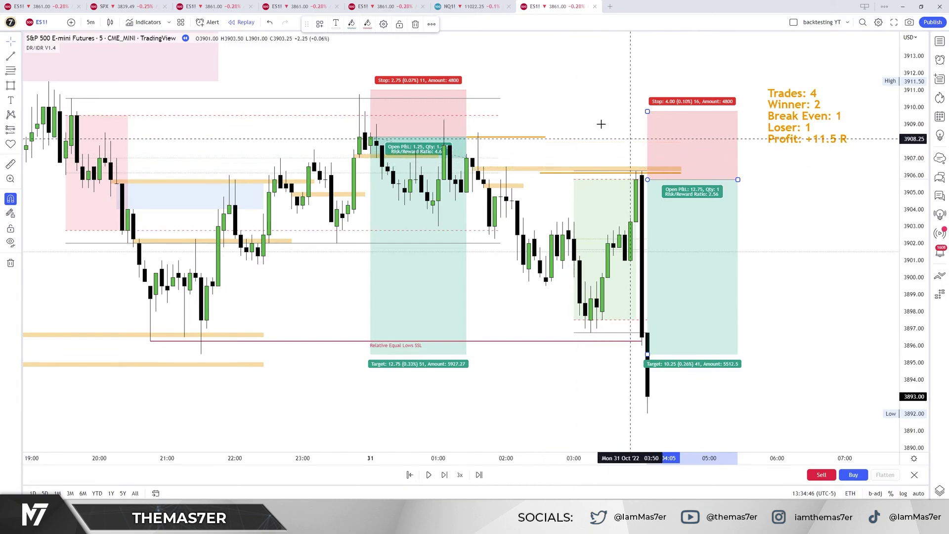
pyautogui.moveTo(647, 111)
pyautogui.mouseDown()
pyautogui.moveTo(647, 171)
pyautogui.moveTo(615, 157)
pyautogui.moveTo(618, 145)
pyautogui.mouseUp()
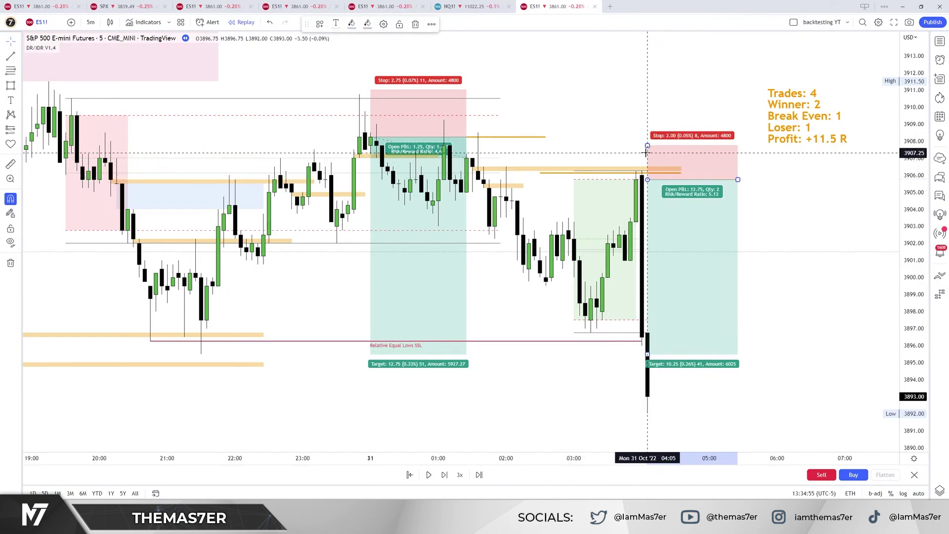
pyautogui.moveTo(645, 153); pyautogui.dragTo(645, 159)
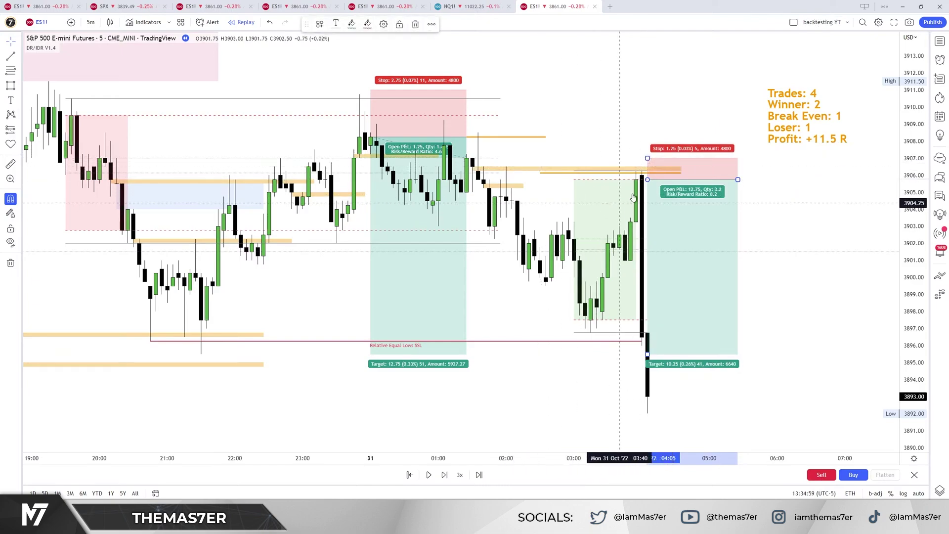